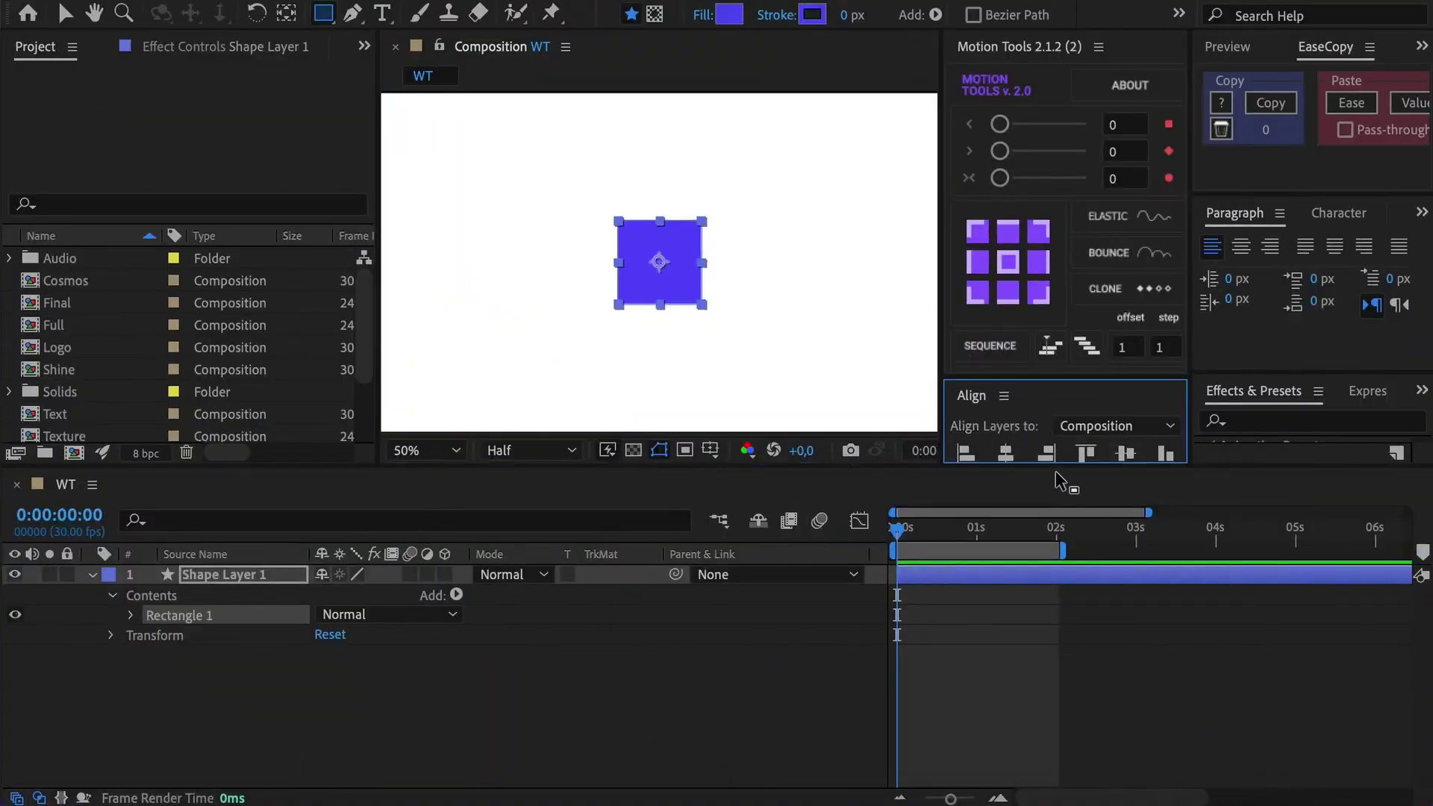
# Add a Wiggle Transform to the Rectangle 1 group of Shape Layer 1 and reveal its Transform properties.
pyautogui.click(456, 594)
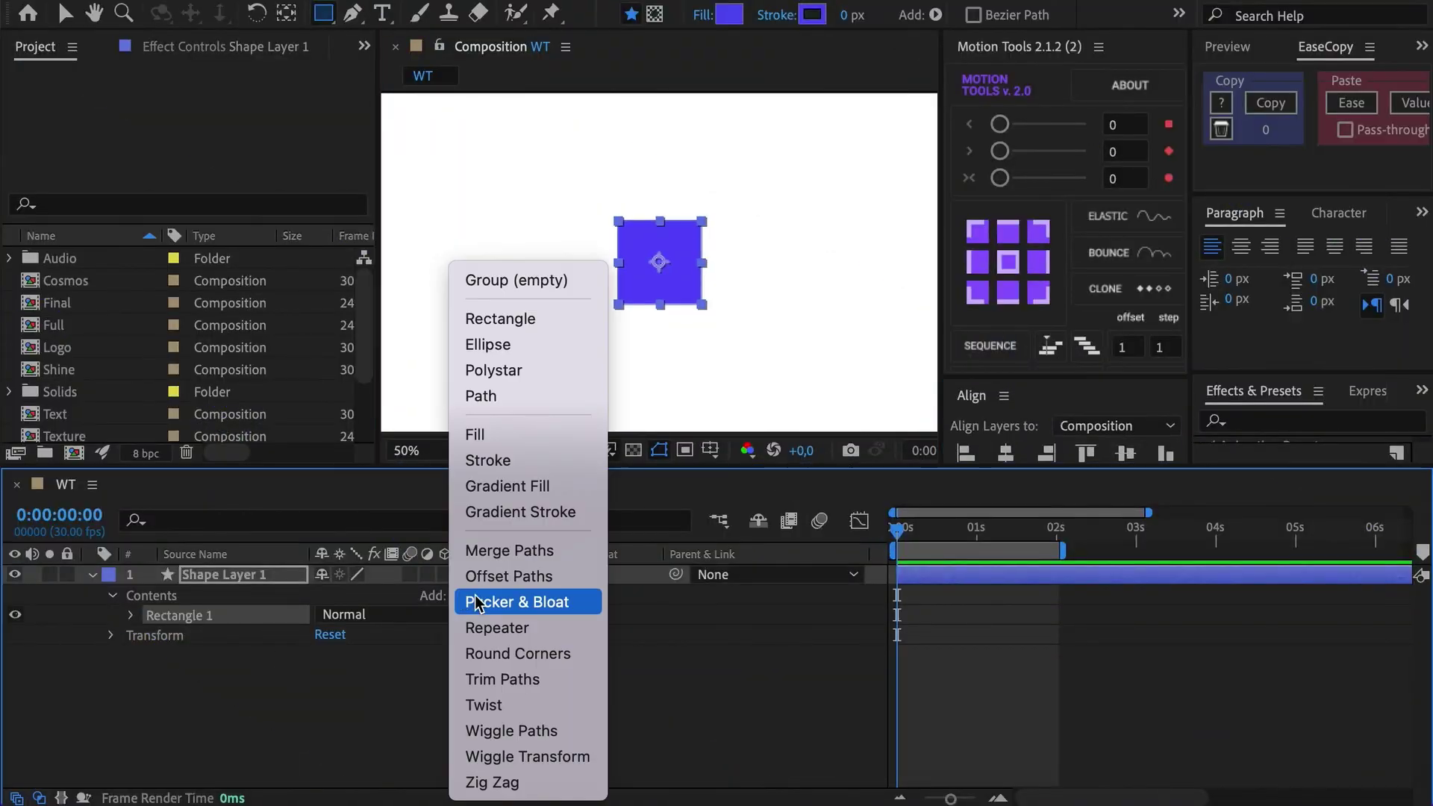
pyautogui.click(559, 755)
pyautogui.click(150, 656)
pyautogui.scroll(-4, 194, 650)
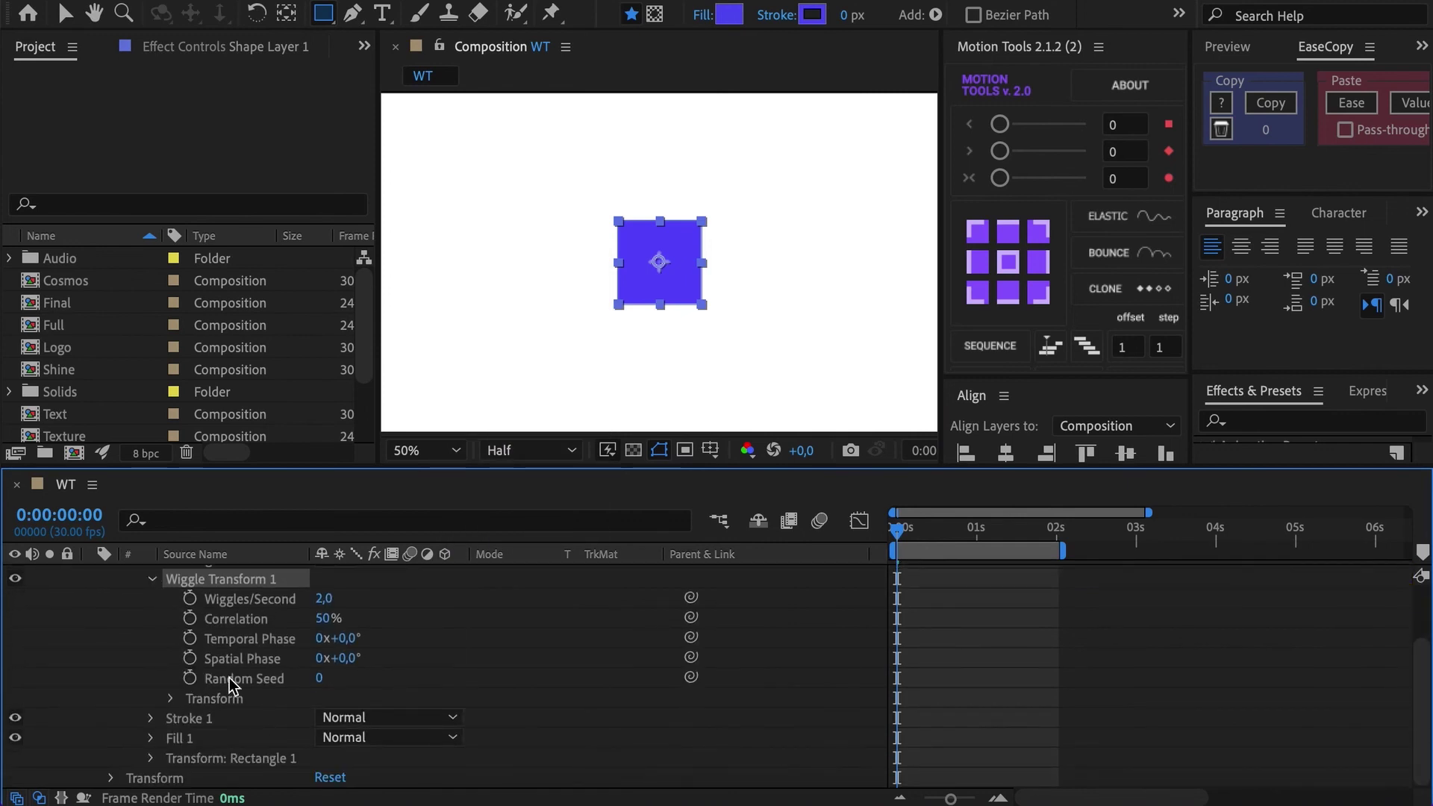
pyautogui.click(174, 704)
pyautogui.click(170, 699)
pyautogui.scroll(-4, 224, 671)
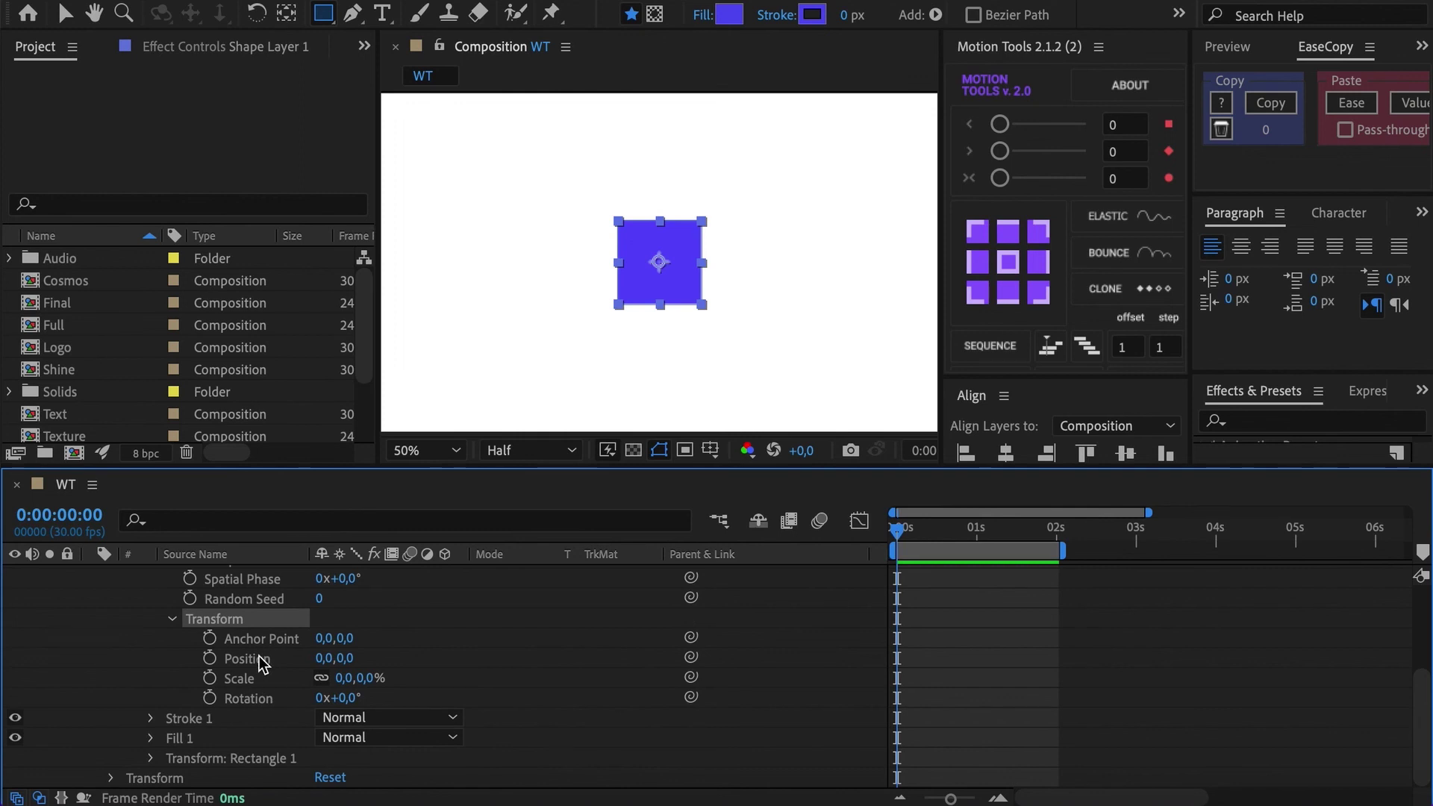
# Try a larger Position amount in the Wiggle Transform and preview the animation.
pyautogui.click(262, 662)
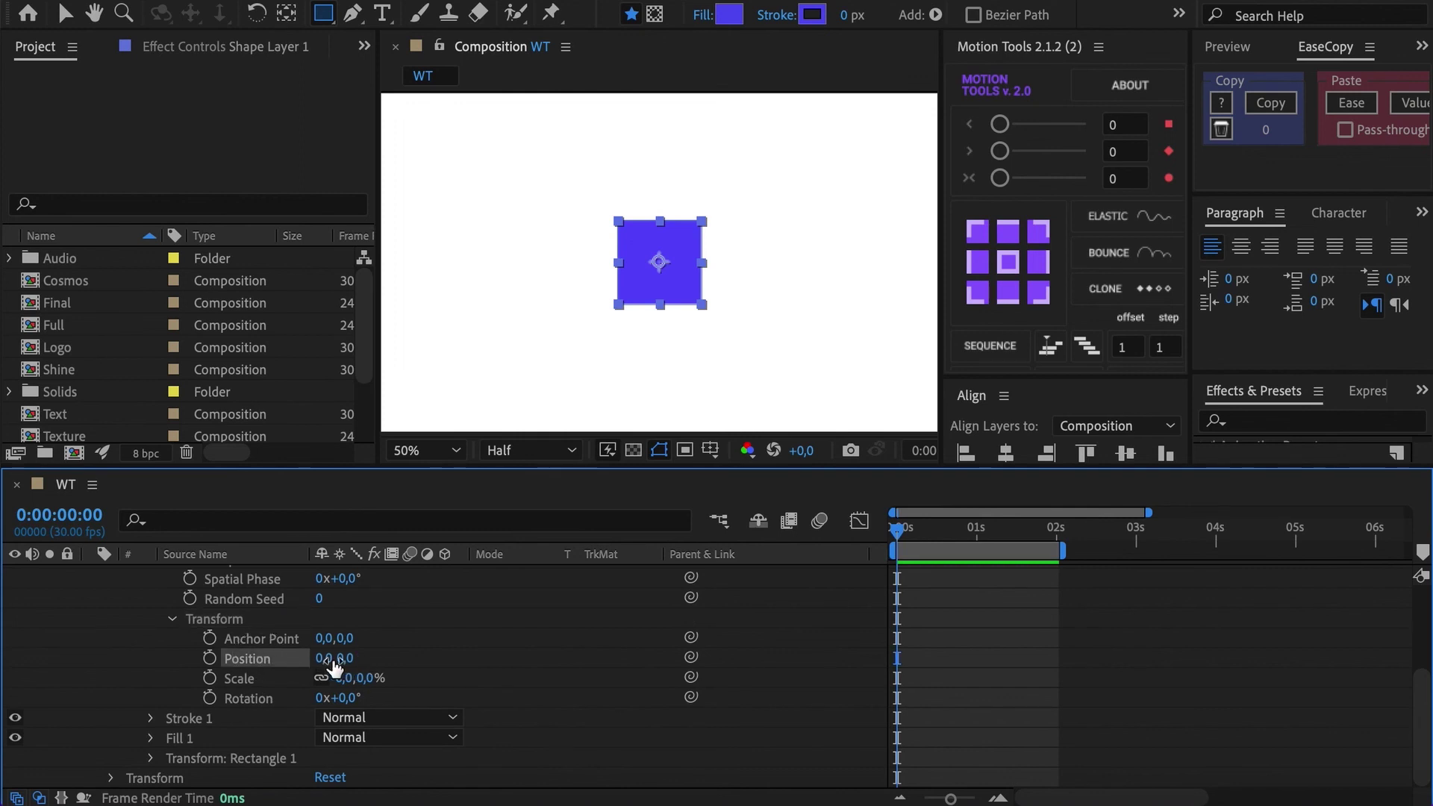
pyautogui.moveTo(323, 659); pyautogui.dragTo(390, 659)
pyautogui.click(399, 660)
pyautogui.press('space')
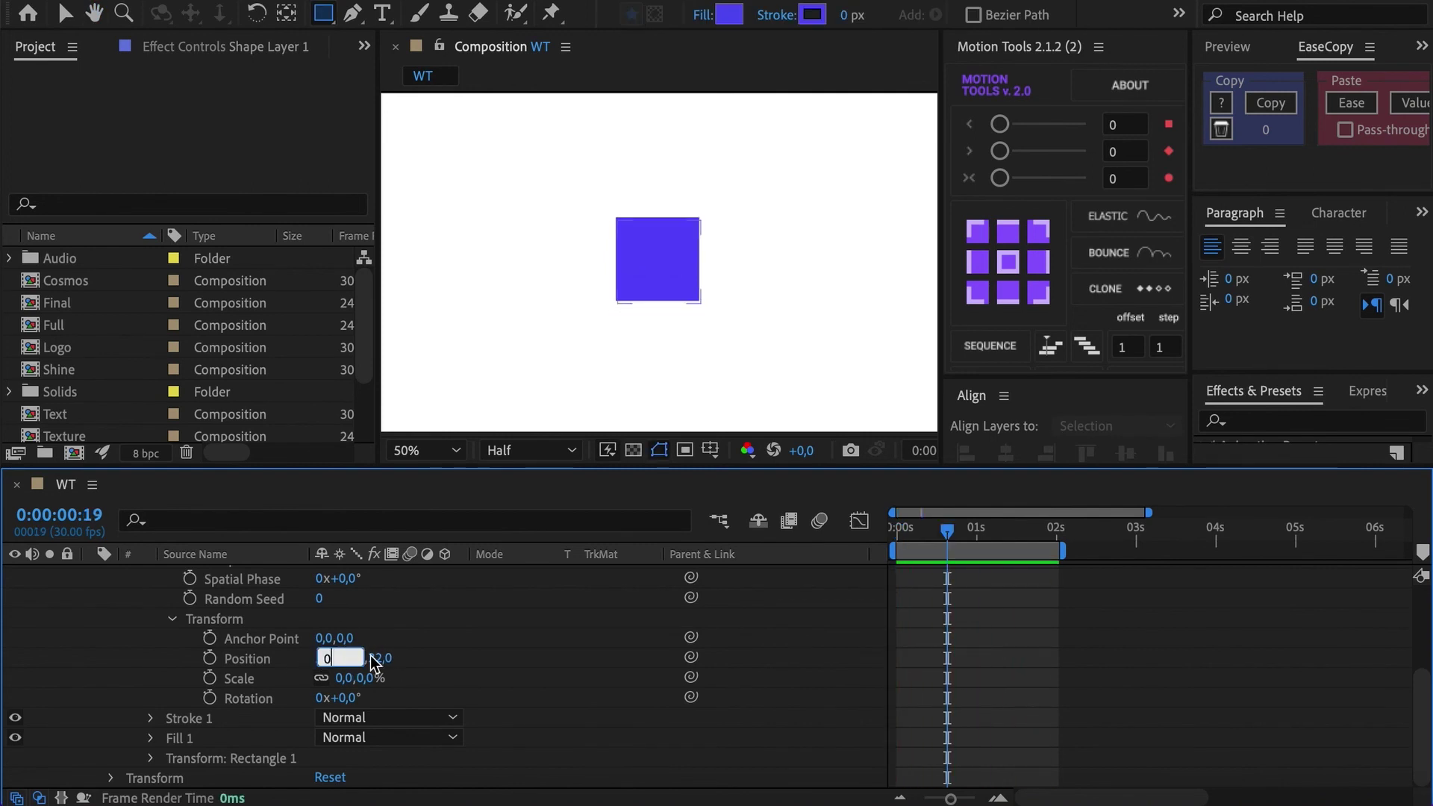
# Reset the wiggle's Position to 0,0, set its Scale to 20%, and preview the animation.
pyautogui.write('0')
pyautogui.press('Return')
pyautogui.press('Tab')
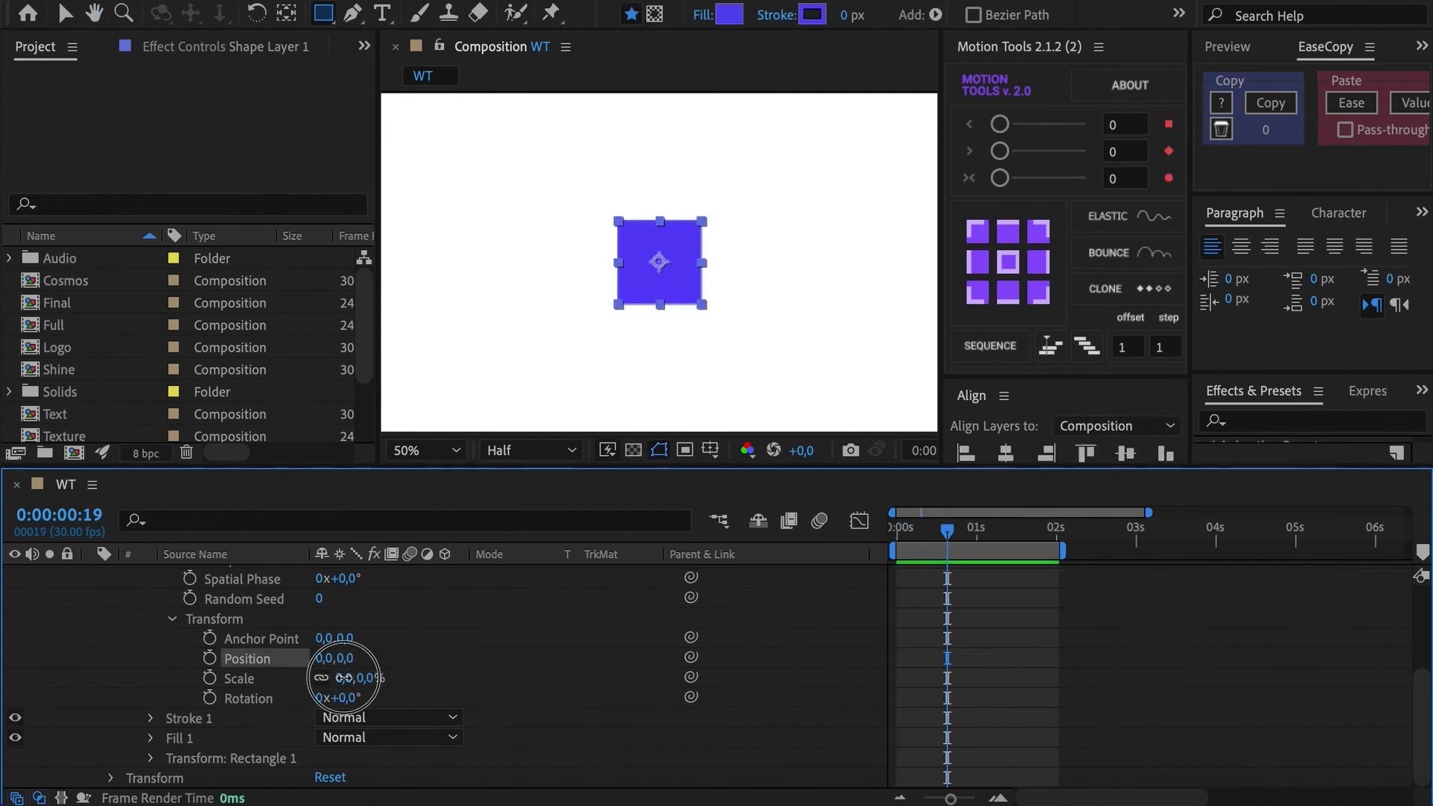
pyautogui.write('20')
pyautogui.click(429, 681)
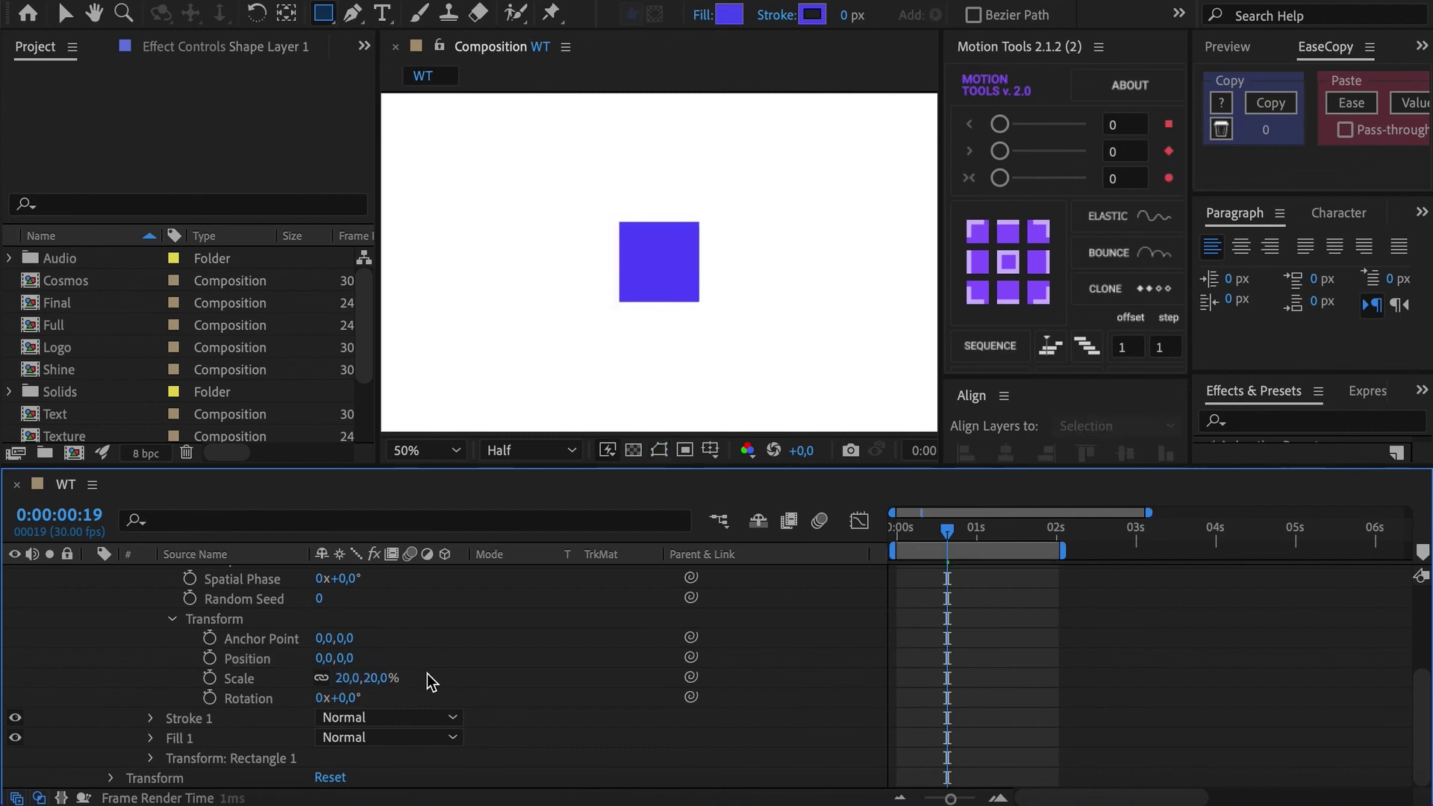
pyautogui.press('space')
# Try a different Scale amount in the Wiggle Transform and reset the Scale to 0,0%.
pyautogui.moveTo(384, 687); pyautogui.dragTo(460, 683)
pyautogui.click(349, 679)
pyautogui.write('0')
pyautogui.press('Tab')
pyautogui.write('0')
pyautogui.click(437, 681)
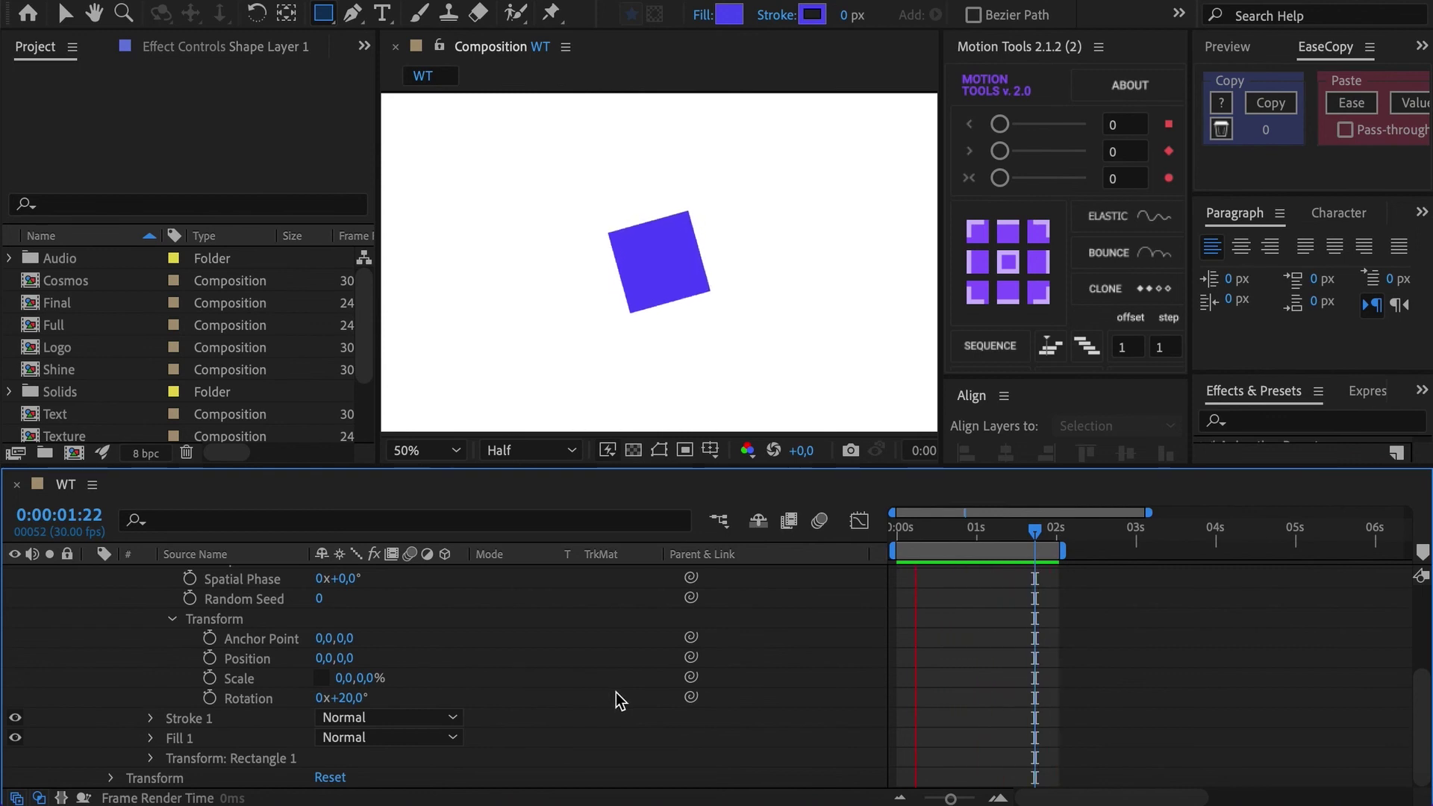
# Advance to frame 0:00:01:25 and set the wiggle's Rotation to 58°.
pyautogui.press('pagedown')
pyautogui.press('pagedown')
pyautogui.press('pagedown')
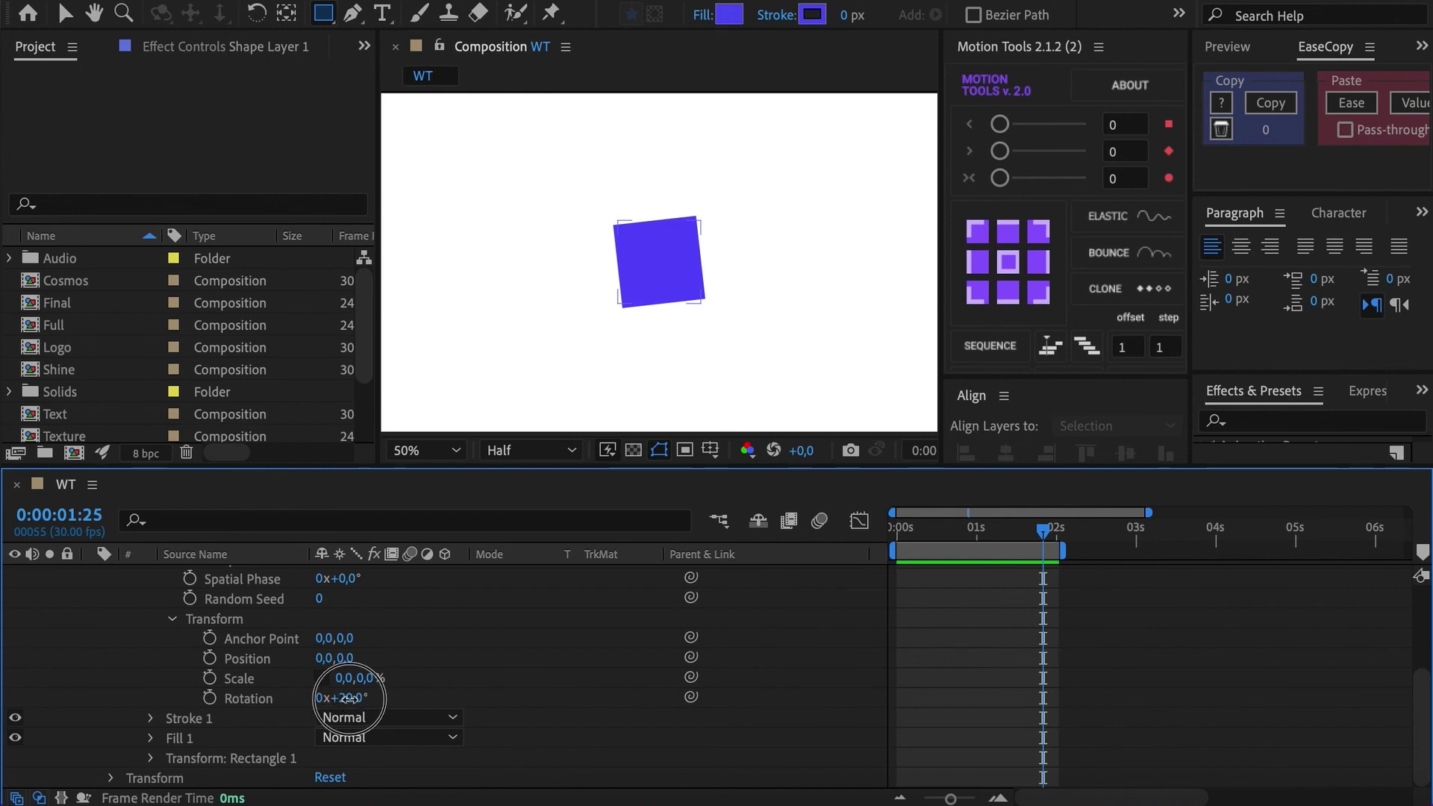
pyautogui.moveTo(354, 698)
pyautogui.mouseDown()
pyautogui.moveTo(406, 697)
pyautogui.moveTo(345, 705)
pyautogui.mouseUp()
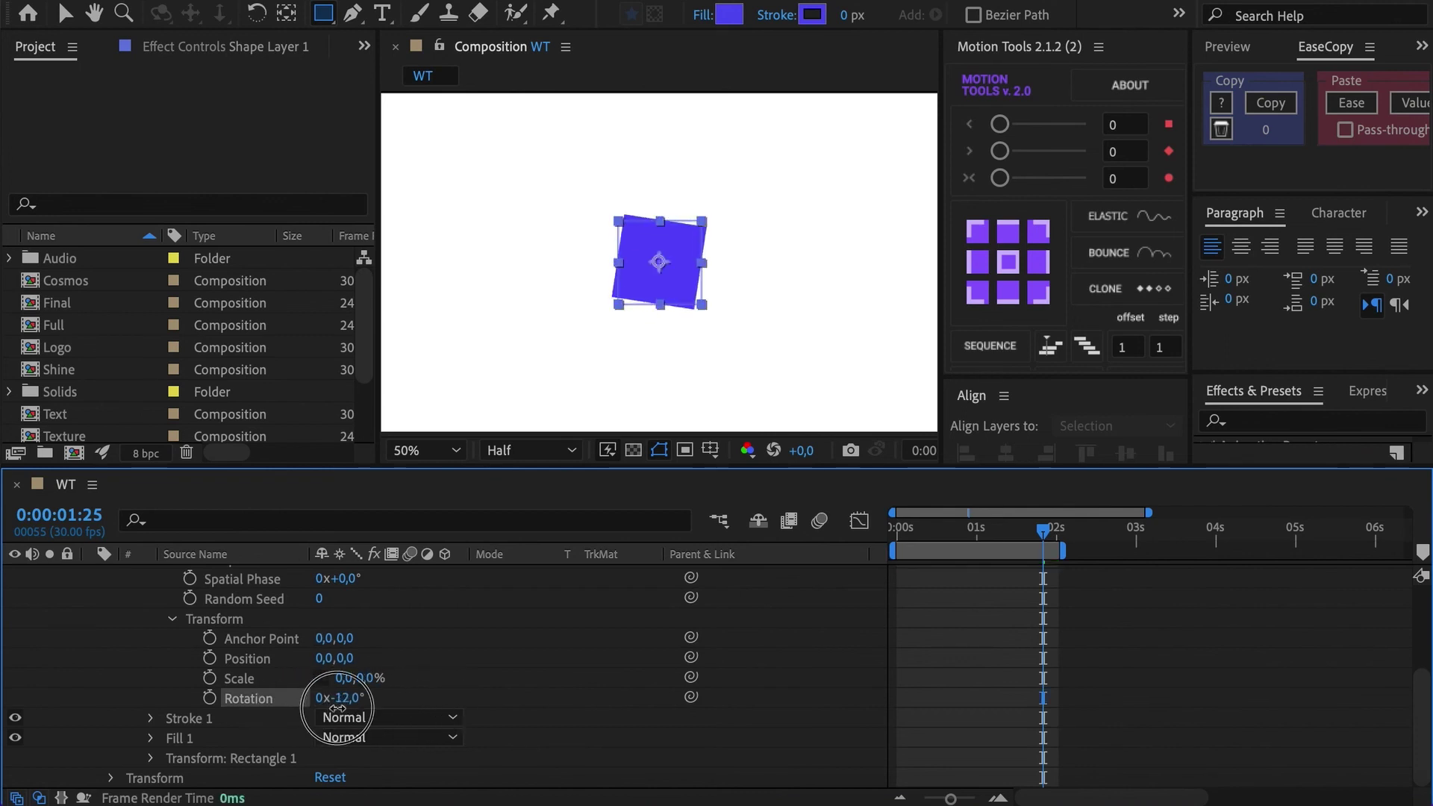
# Set the wiggle's Anchor Point to 220,220 and its Rotation to 84°.
pyautogui.click(325, 637)
pyautogui.write('220')
pyautogui.click(371, 639)
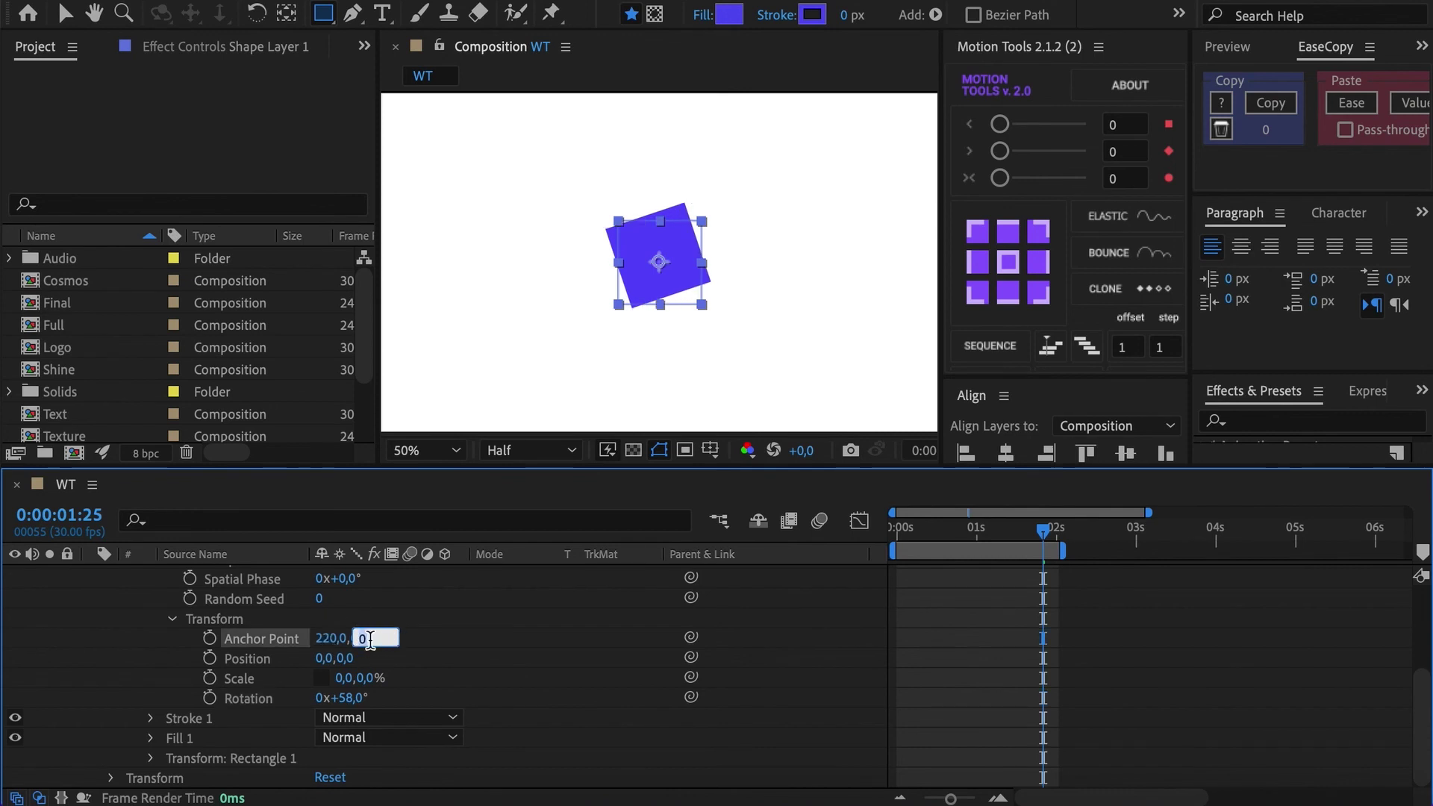
pyautogui.click(448, 649)
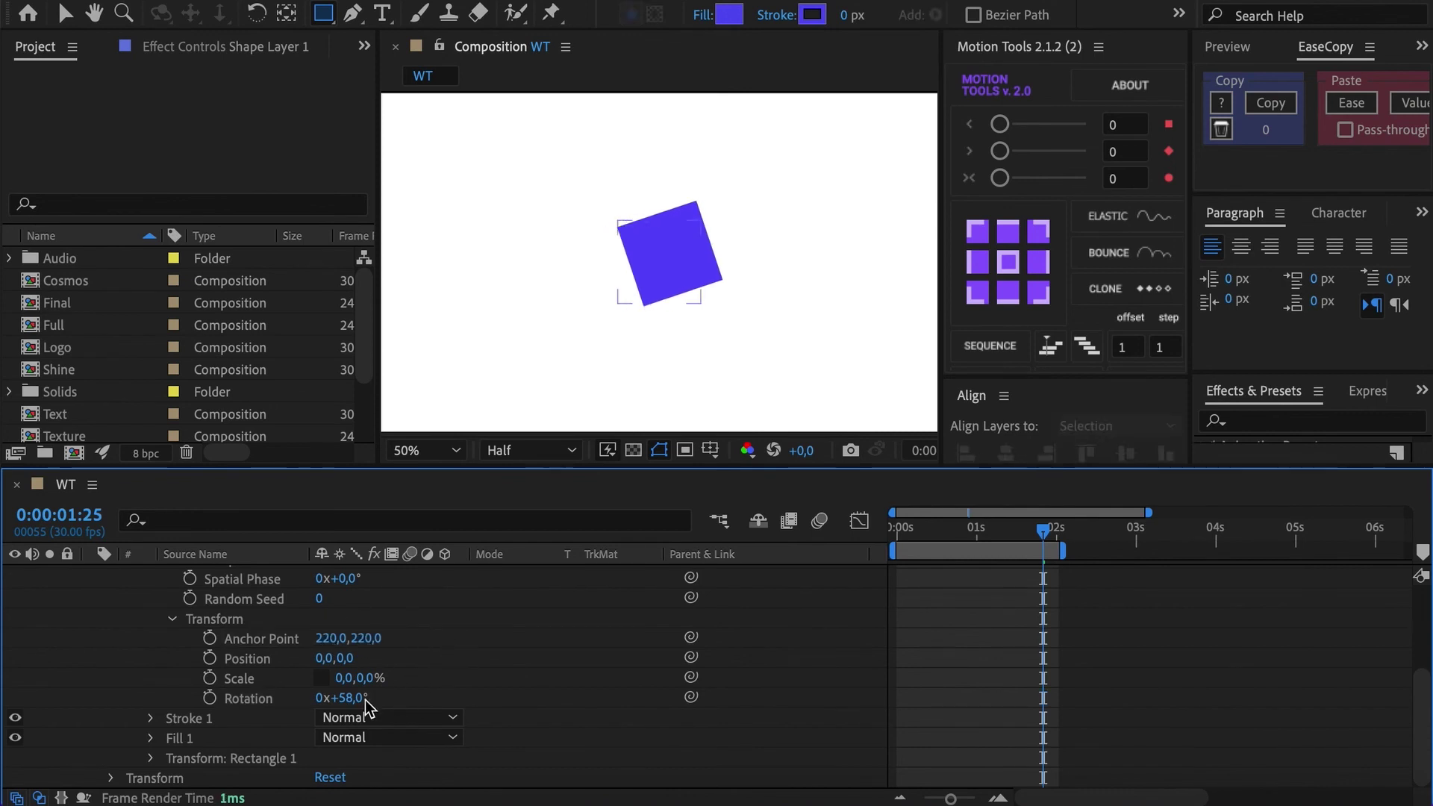
pyautogui.moveTo(359, 704)
pyautogui.mouseDown()
pyautogui.moveTo(893, 698)
pyautogui.moveTo(409, 701)
pyautogui.moveTo(94, 683)
pyautogui.moveTo(678, 711)
pyautogui.moveTo(352, 708)
pyautogui.mouseUp()
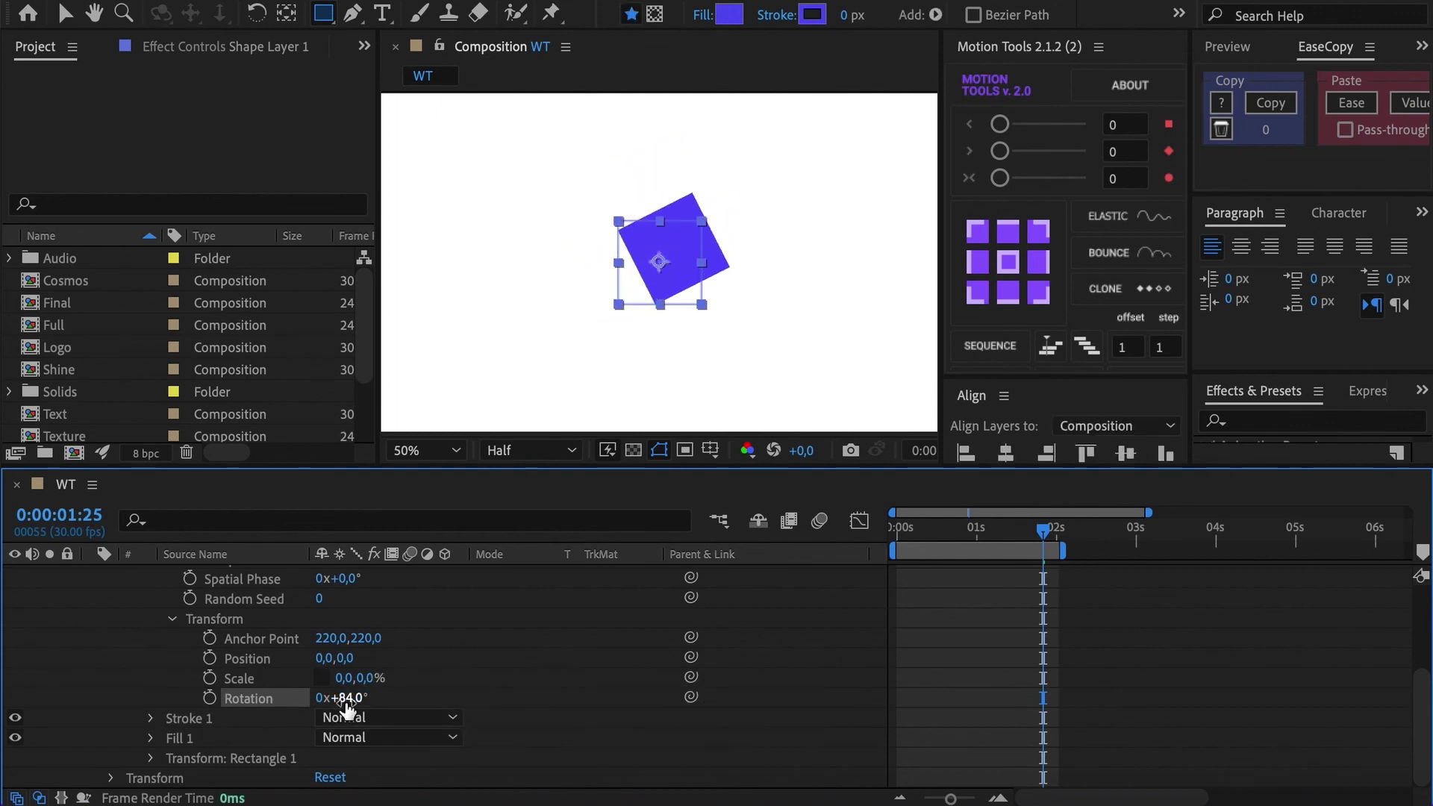
# Reset the wiggle's Anchor Point to 0,0 and set its Position to 20,20.
pyautogui.click(329, 638)
pyautogui.write('0')
pyautogui.press('Tab')
pyautogui.write('0')
pyautogui.press('Tab')
pyautogui.write('20')
pyautogui.press('Return')
# Set the wiggle's Scale to 20% and its Rotation to 20°.
pyautogui.click(347, 677)
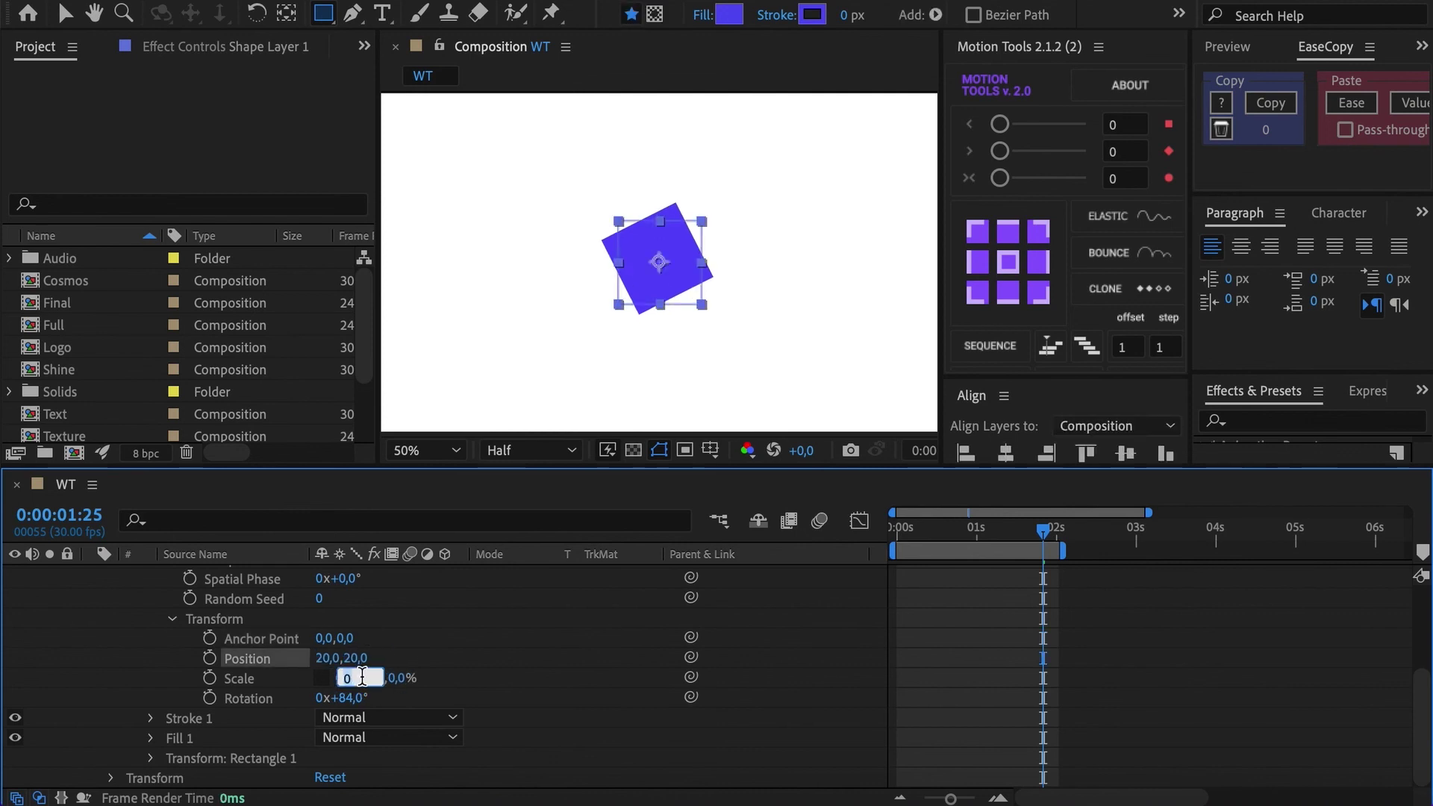
pyautogui.write('20')
pyautogui.press('Return')
pyautogui.click(349, 697)
pyautogui.write('20')
pyautogui.press('Return')
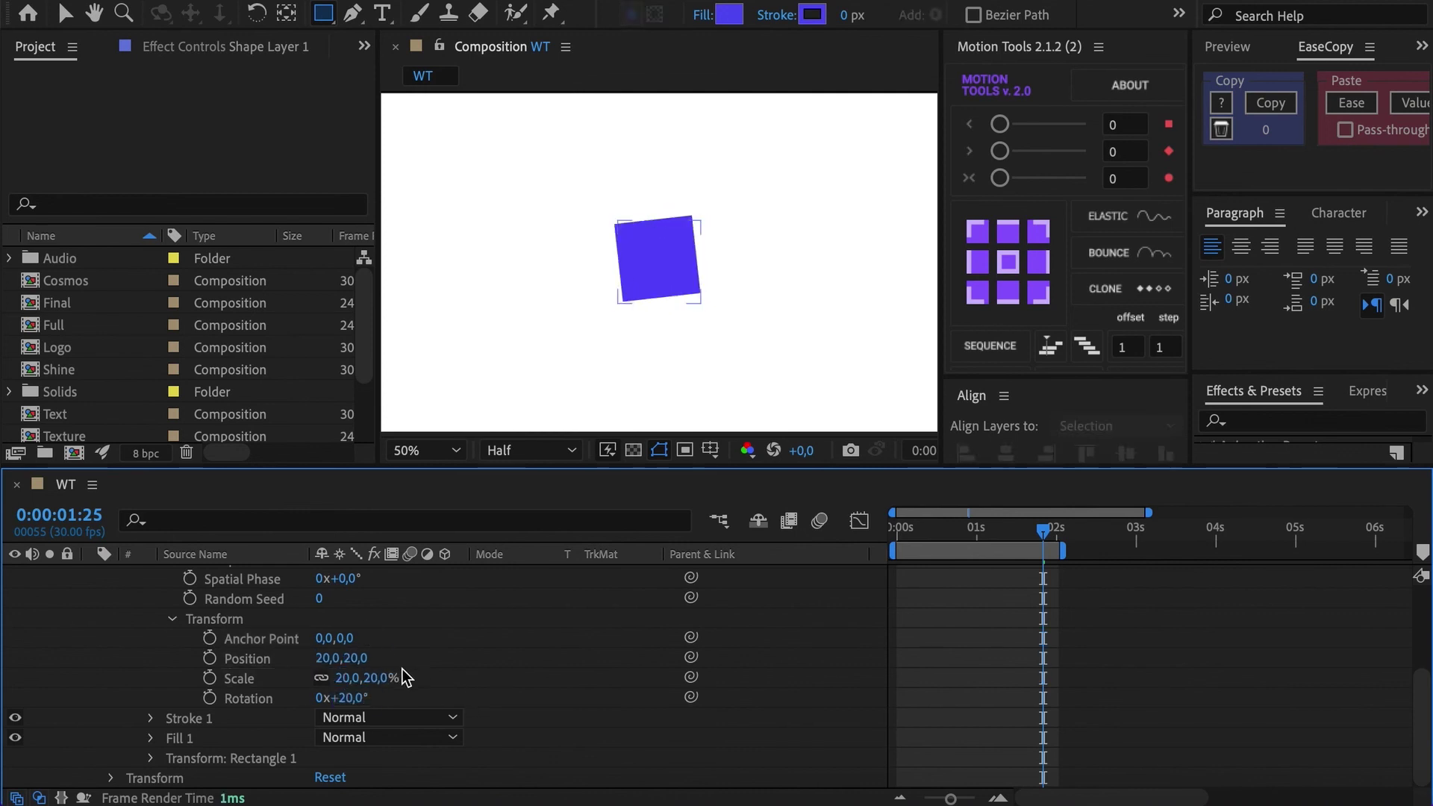
# Return to the first frame and preview the animation at the current Wiggles/Second rate.
pyautogui.scroll(3, 340, 677)
pyautogui.click(250, 600)
pyautogui.click(290, 619)
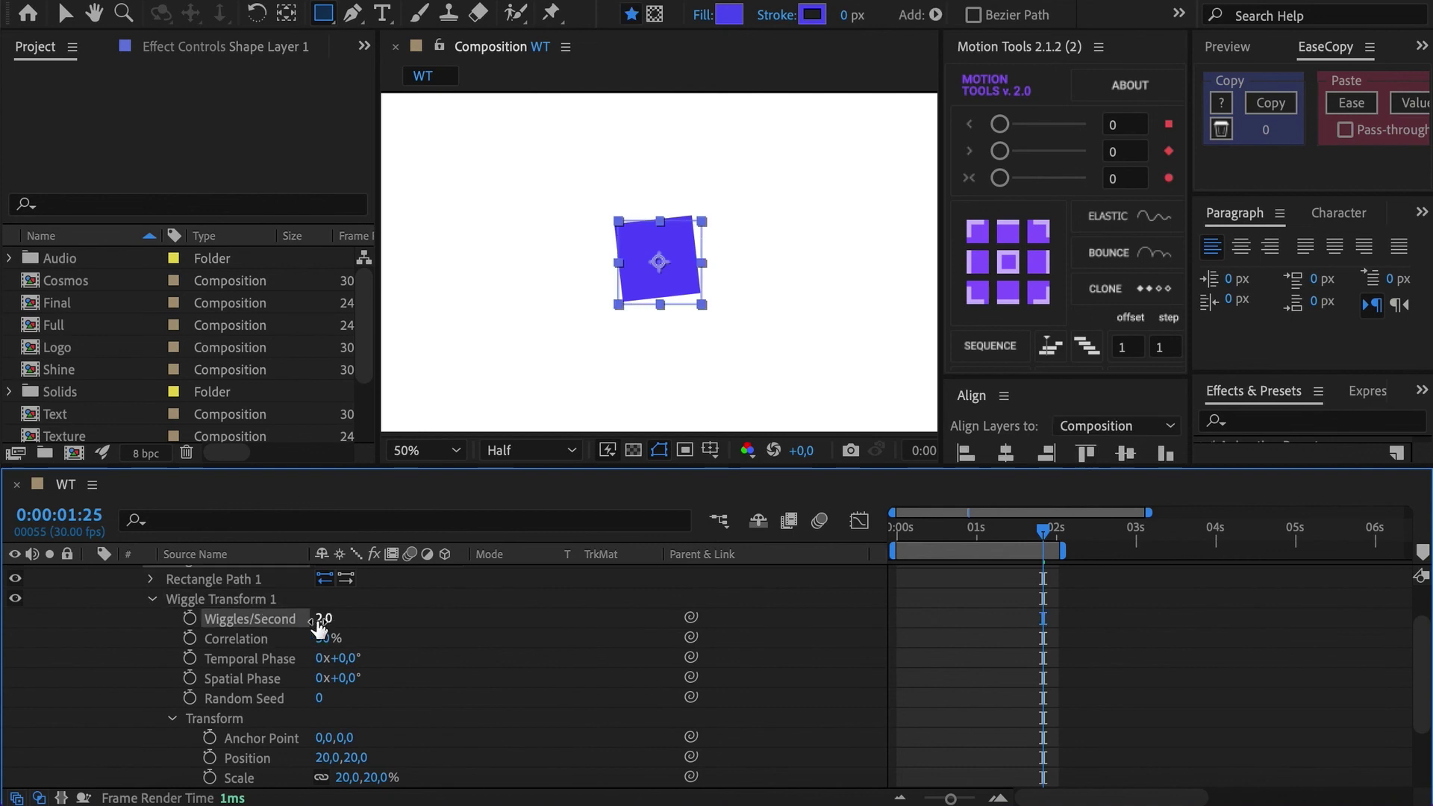
pyautogui.moveTo(936, 535); pyautogui.dragTo(892, 643)
pyautogui.click(892, 644)
pyautogui.press('space')
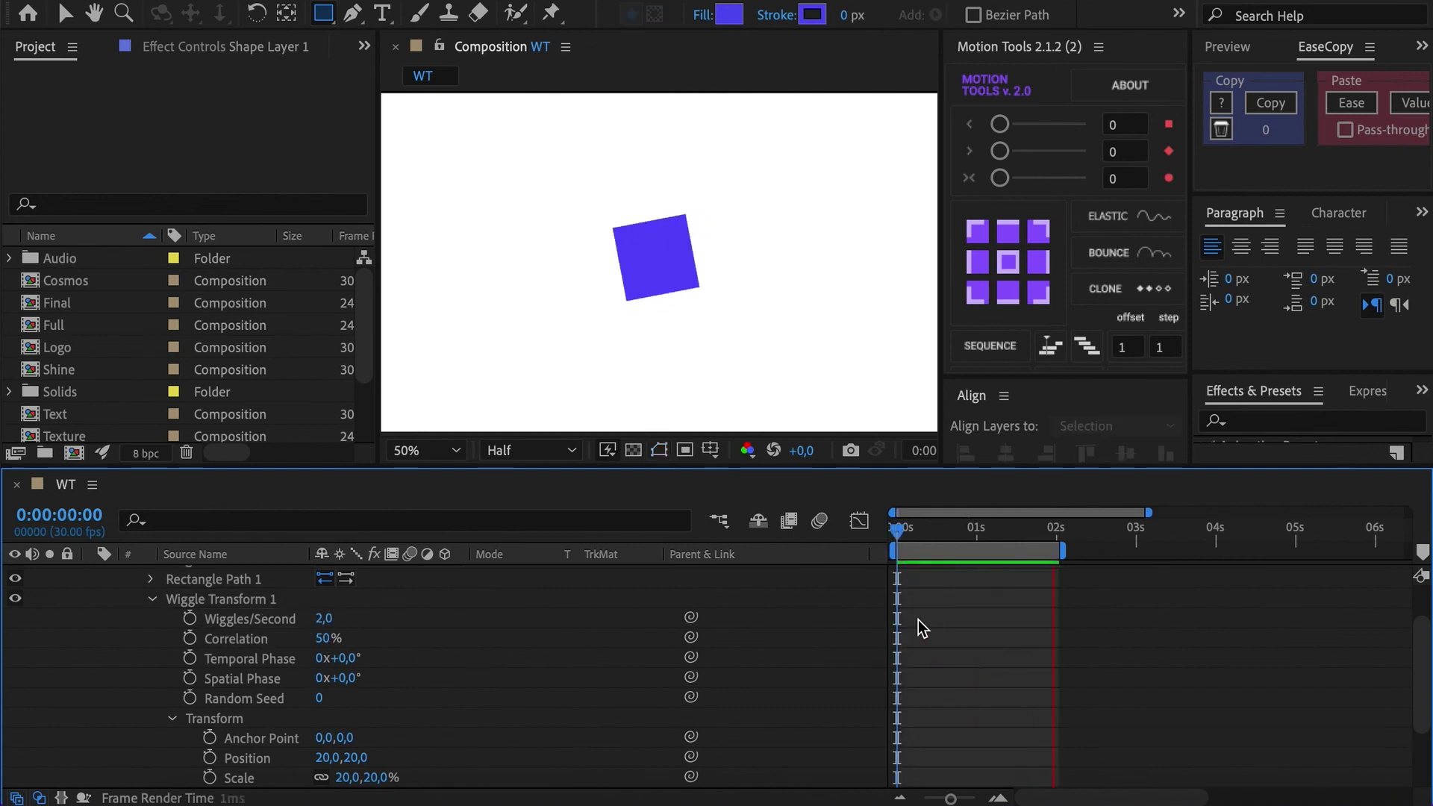
# Set Wiggles/Second to 10 and preview the faster wiggle.
pyautogui.press('space')
pyautogui.write('10')
pyautogui.press('Return')
pyautogui.press('space')
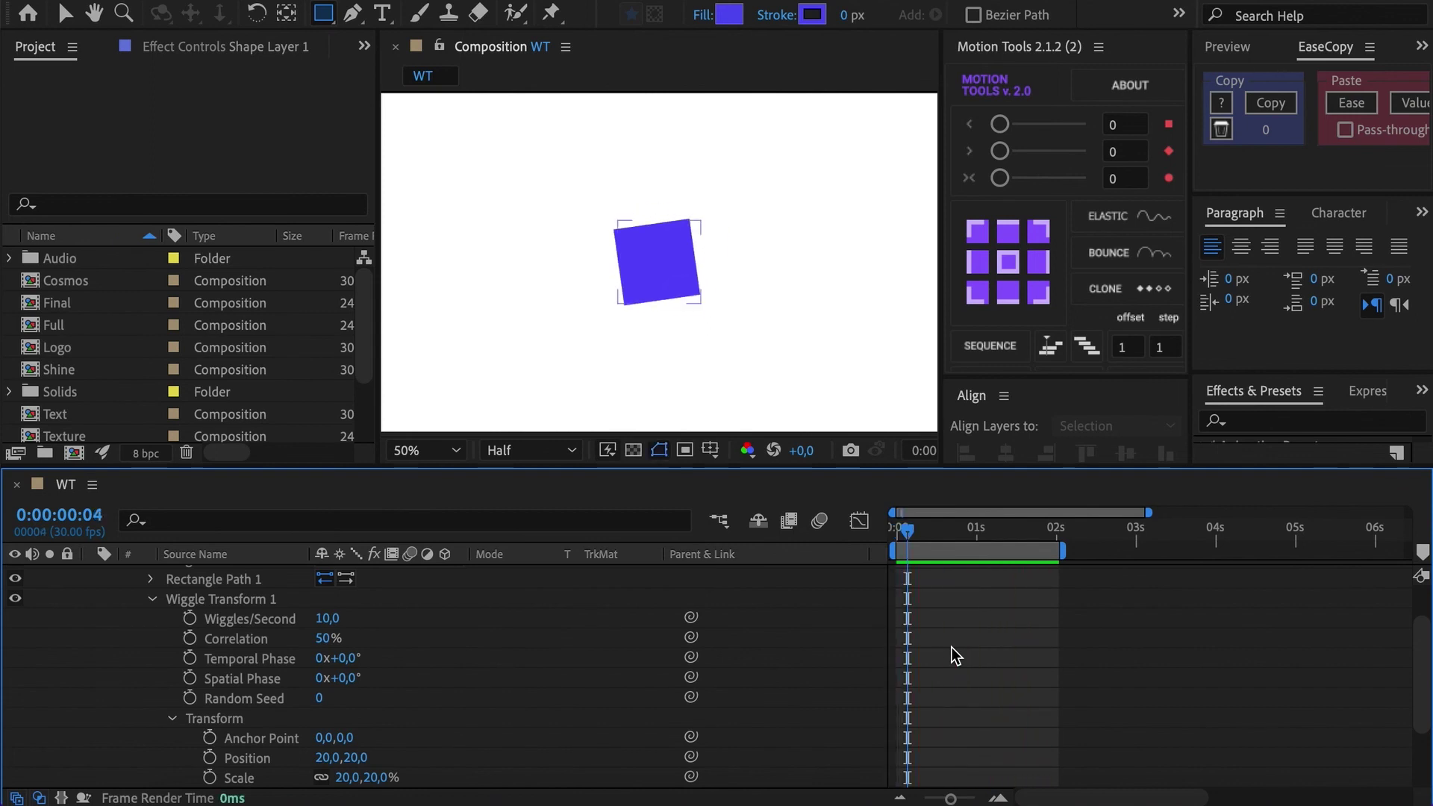
# Keyframe Wiggles/Second from 10 down to 0 at 0:00:00:26 and preview the animation.
pyautogui.click(189, 619)
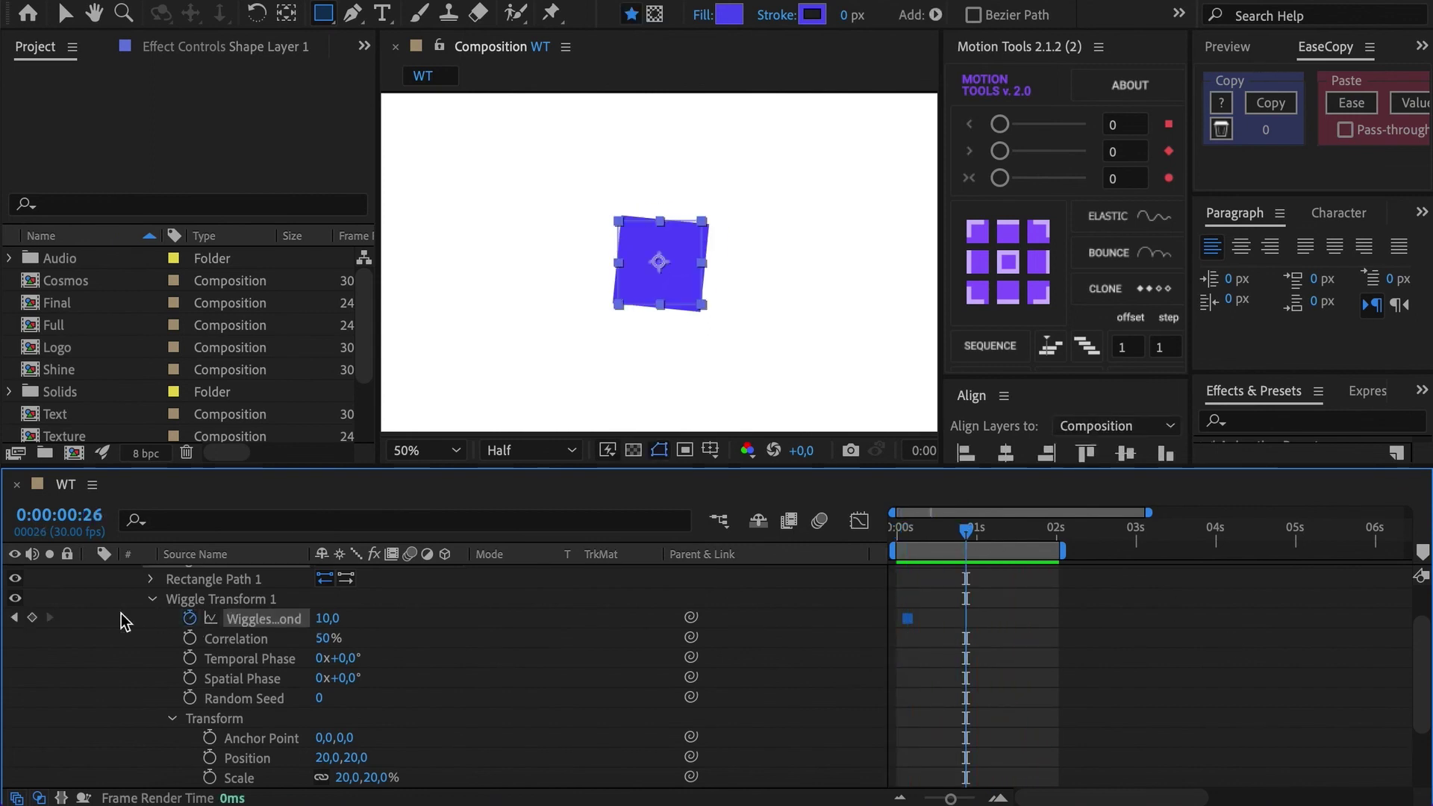
pyautogui.write('0')
pyautogui.click(1042, 635)
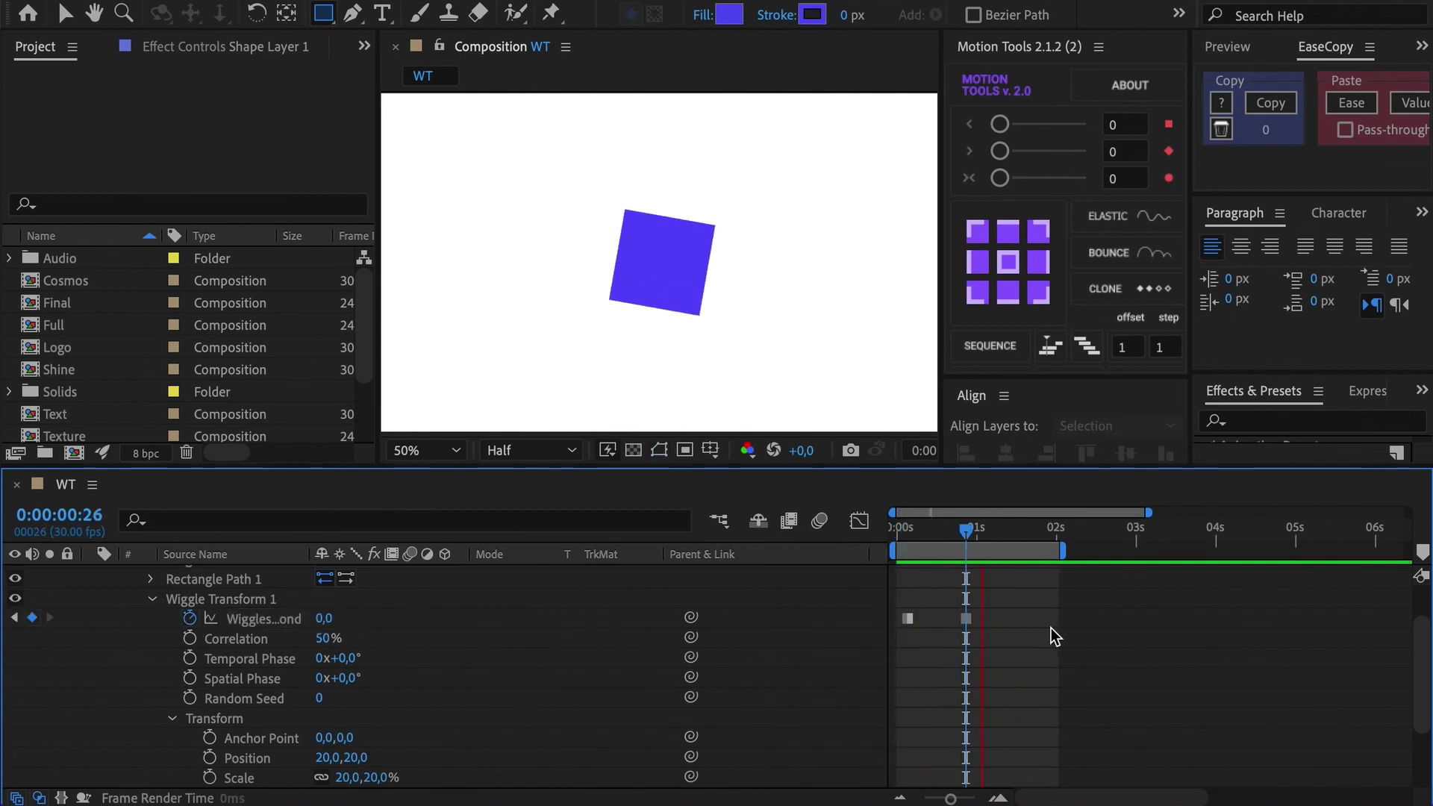
pyautogui.press('space')
# Remove the Wiggles/Second keyframes, set its value to 2, and set Correlation to 61%.
pyautogui.click(190, 619)
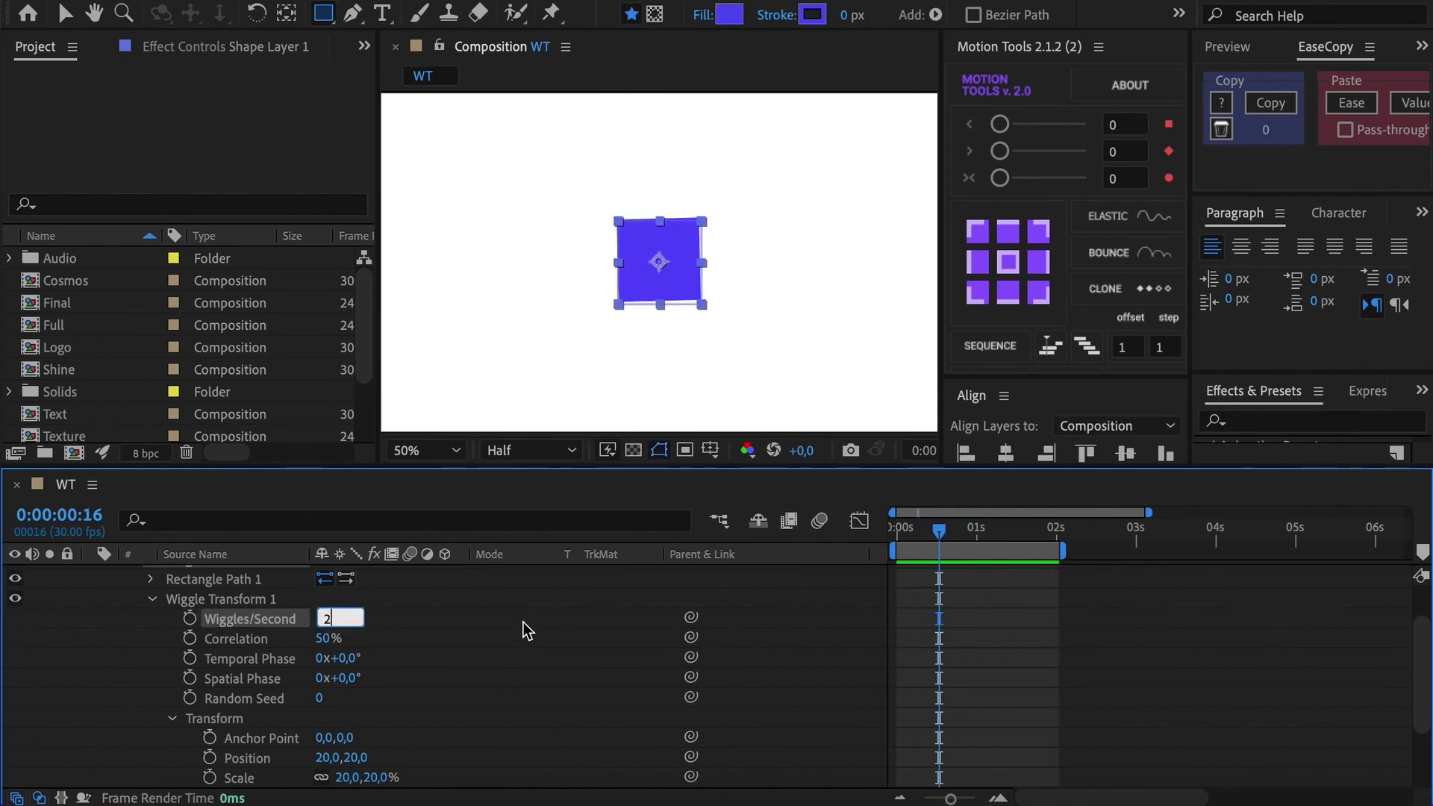
pyautogui.press('Return')
pyautogui.moveTo(324, 642); pyautogui.dragTo(334, 640)
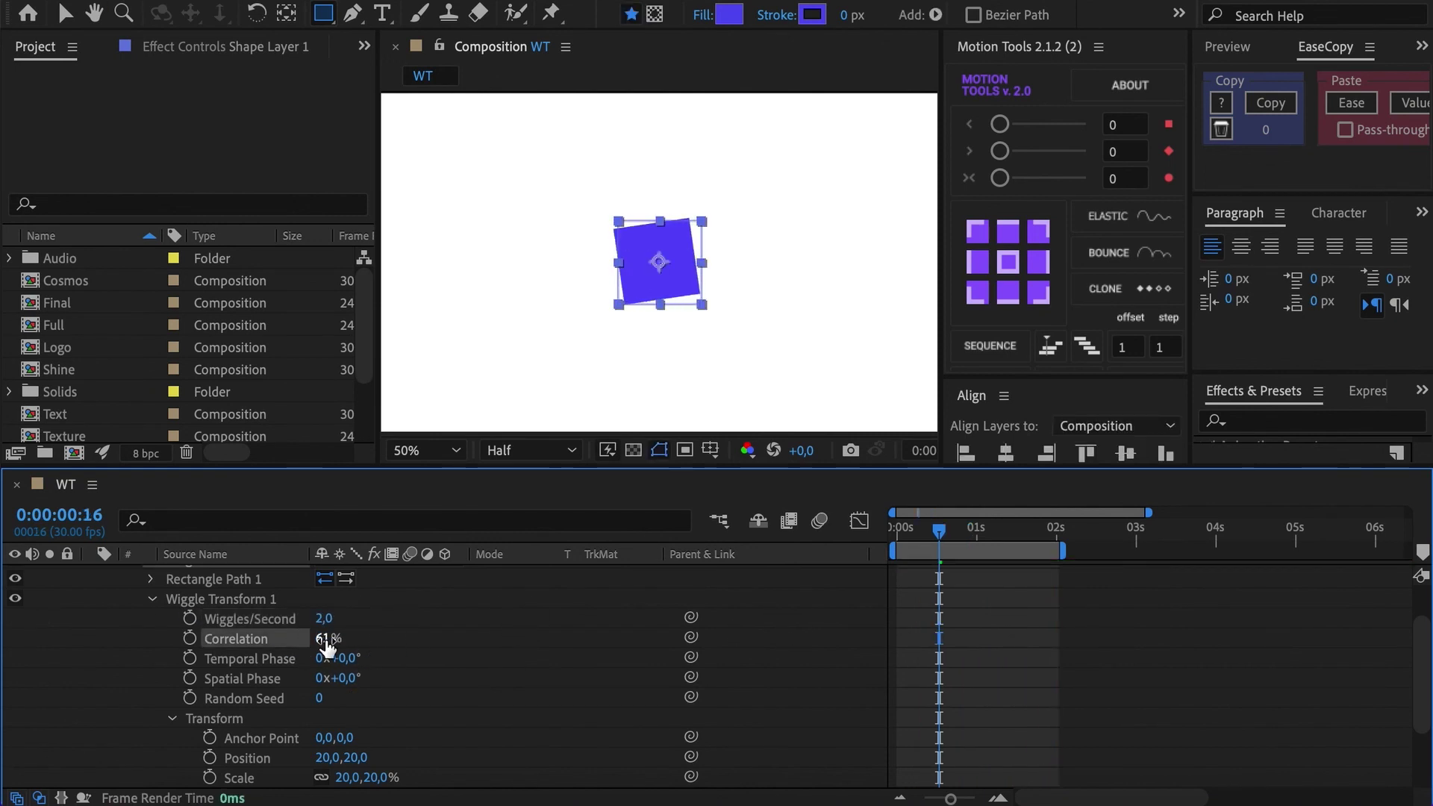
# Add a Repeater to the Rectangle 1 group and place it above Wiggle Transform 1.
pyautogui.scroll(3, 326, 646)
pyautogui.click(450, 594)
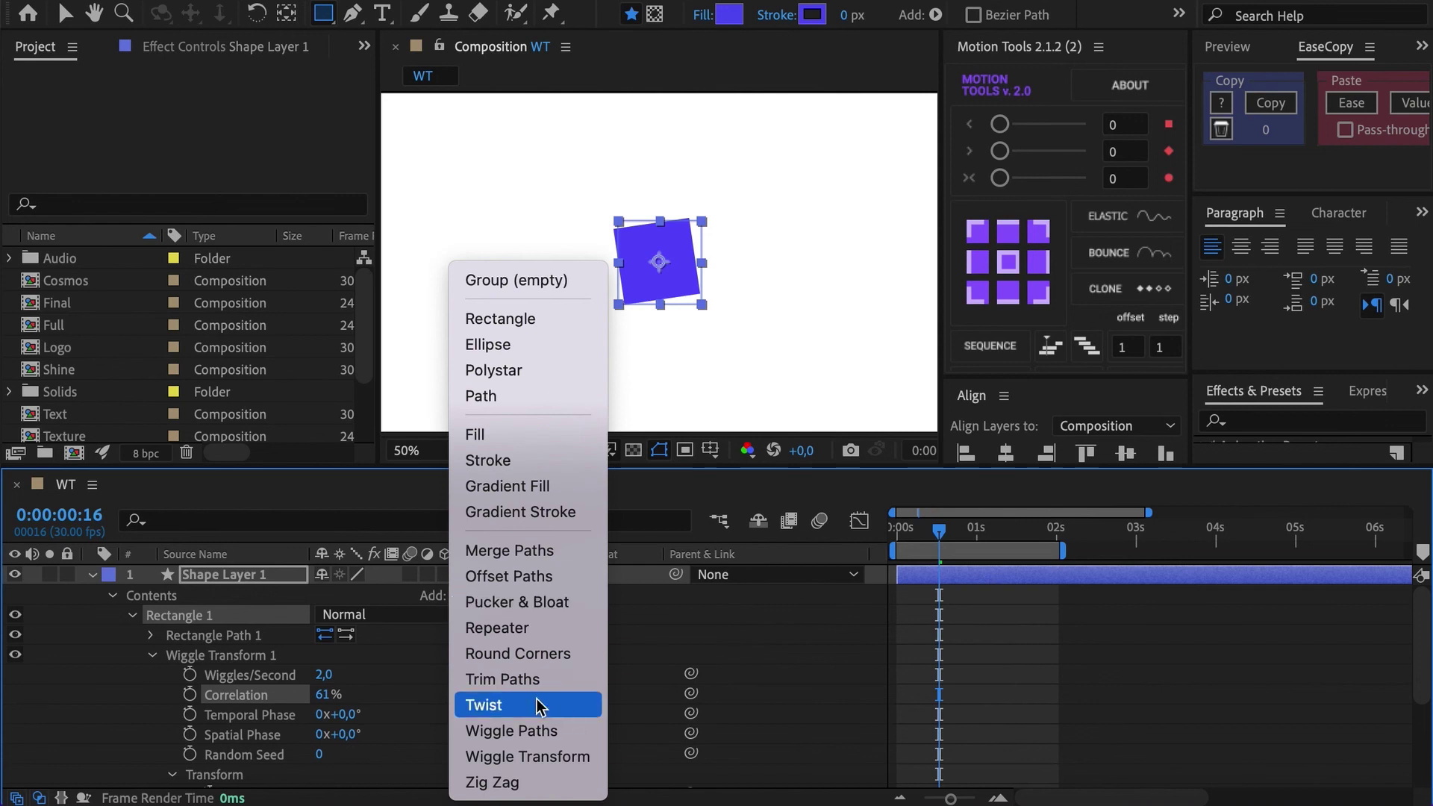
pyautogui.click(497, 627)
pyautogui.scroll(5, 196, 728)
pyautogui.click(152, 654)
pyautogui.moveTo(190, 719); pyautogui.dragTo(173, 647)
# Set the Repeater's Offset to -1 and increase its horizontal Position so the three squares stand apart.
pyautogui.click(151, 655)
pyautogui.click(320, 696)
pyautogui.write('-1')
pyautogui.press('Return')
pyautogui.click(172, 732)
pyautogui.scroll(-2, 314, 712)
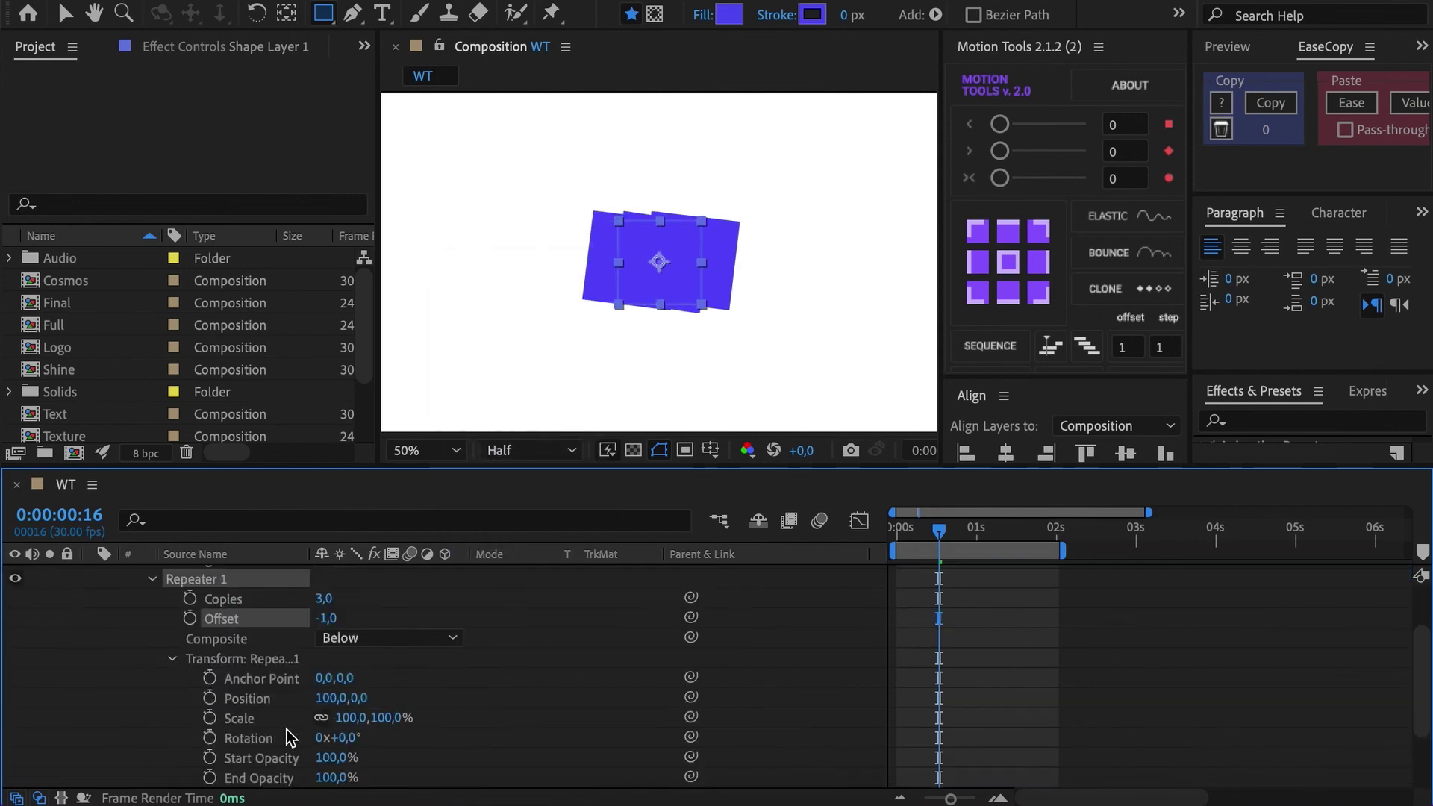
pyautogui.moveTo(326, 698); pyautogui.dragTo(670, 697)
# Set the Wiggle Transform's Correlation to 0% and preview the repeated squares from the first frame.
pyautogui.scroll(2, 218, 646)
pyautogui.click(151, 655)
pyautogui.click(153, 675)
pyautogui.scroll(-3, 157, 678)
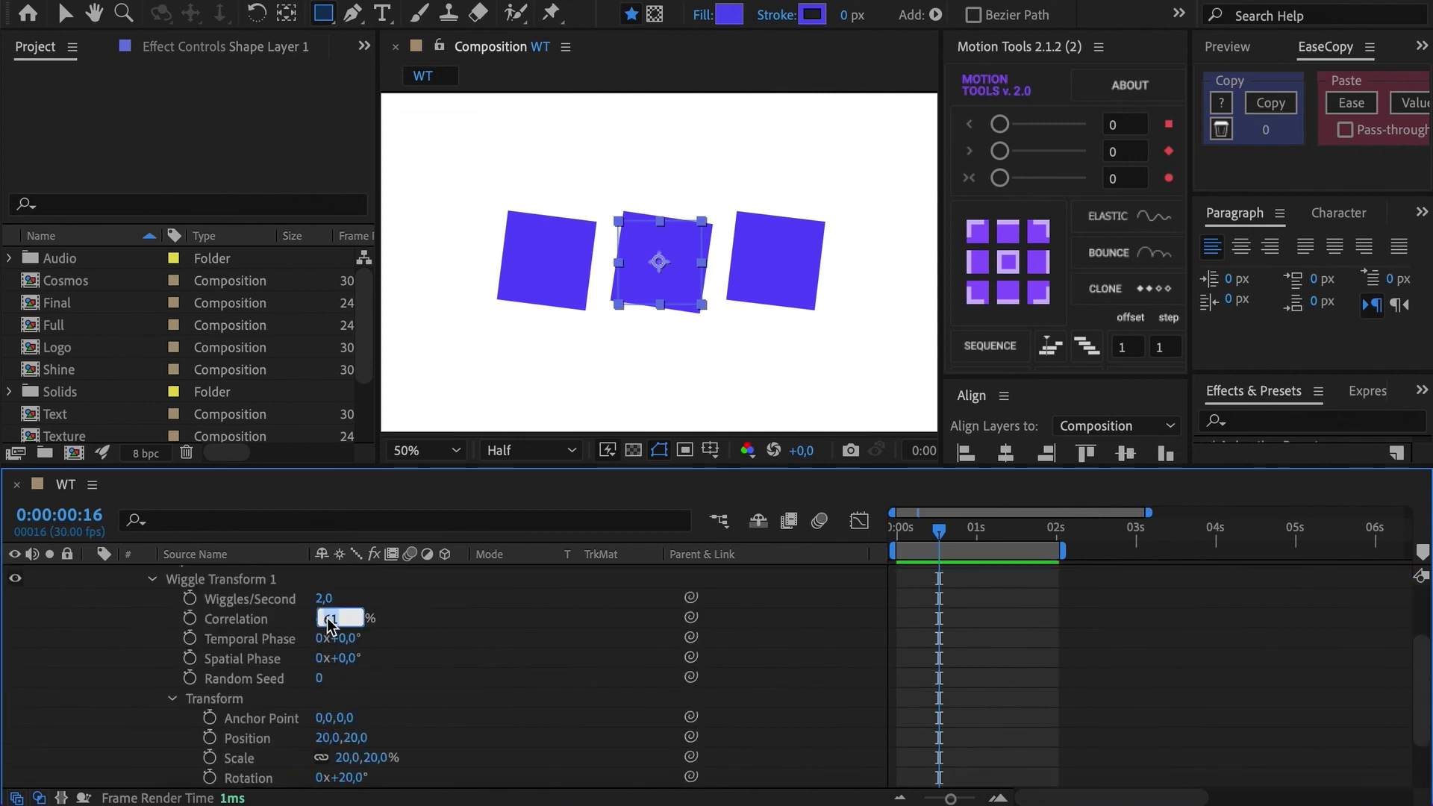
pyautogui.write('0')
pyautogui.press('Return')
pyautogui.moveTo(933, 533); pyautogui.dragTo(894, 533)
pyautogui.press('space')
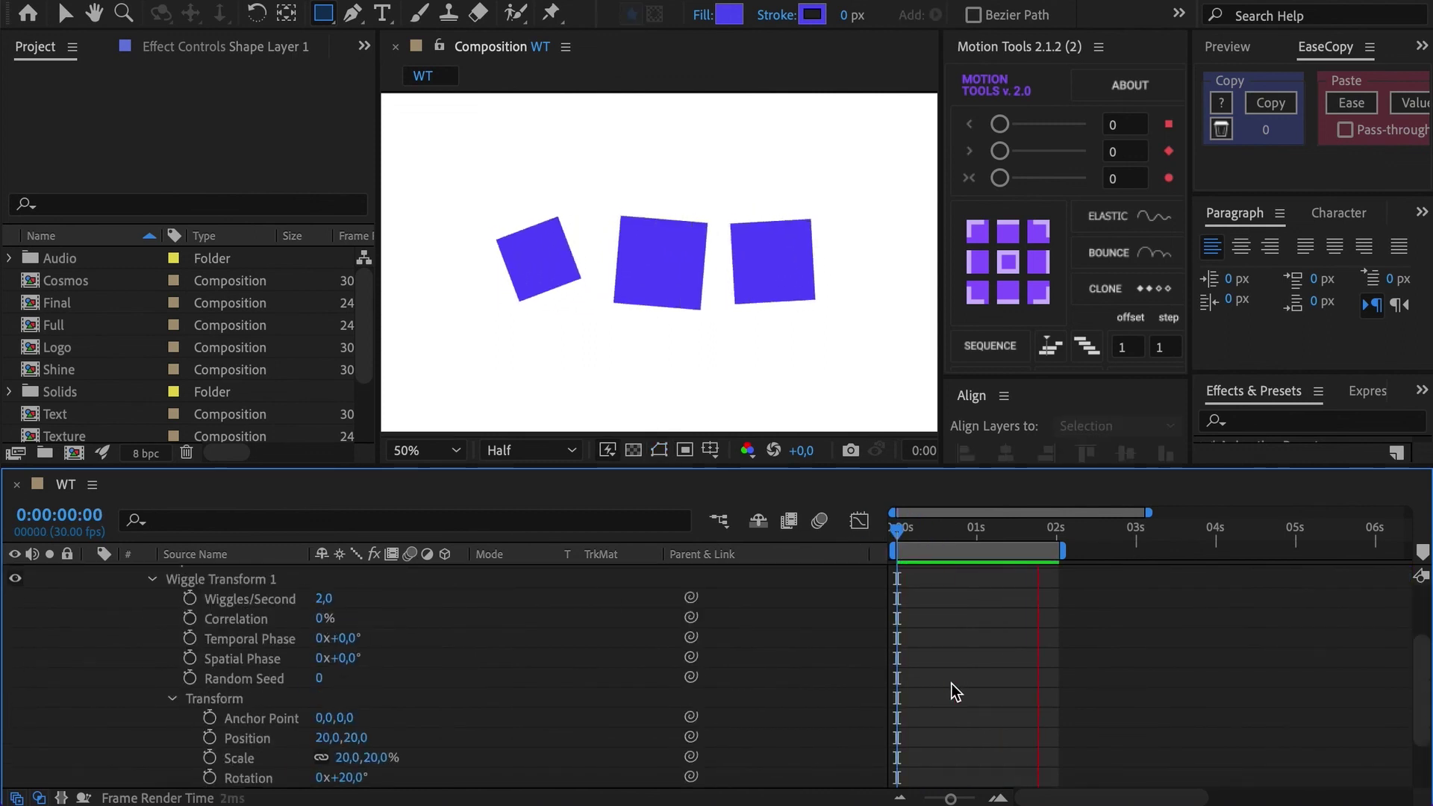
# Set the Wiggle Transform's Correlation to 100% and preview the repeated squares.
pyautogui.click(322, 619)
pyautogui.write('100')
pyautogui.press('Return')
pyautogui.press('space')
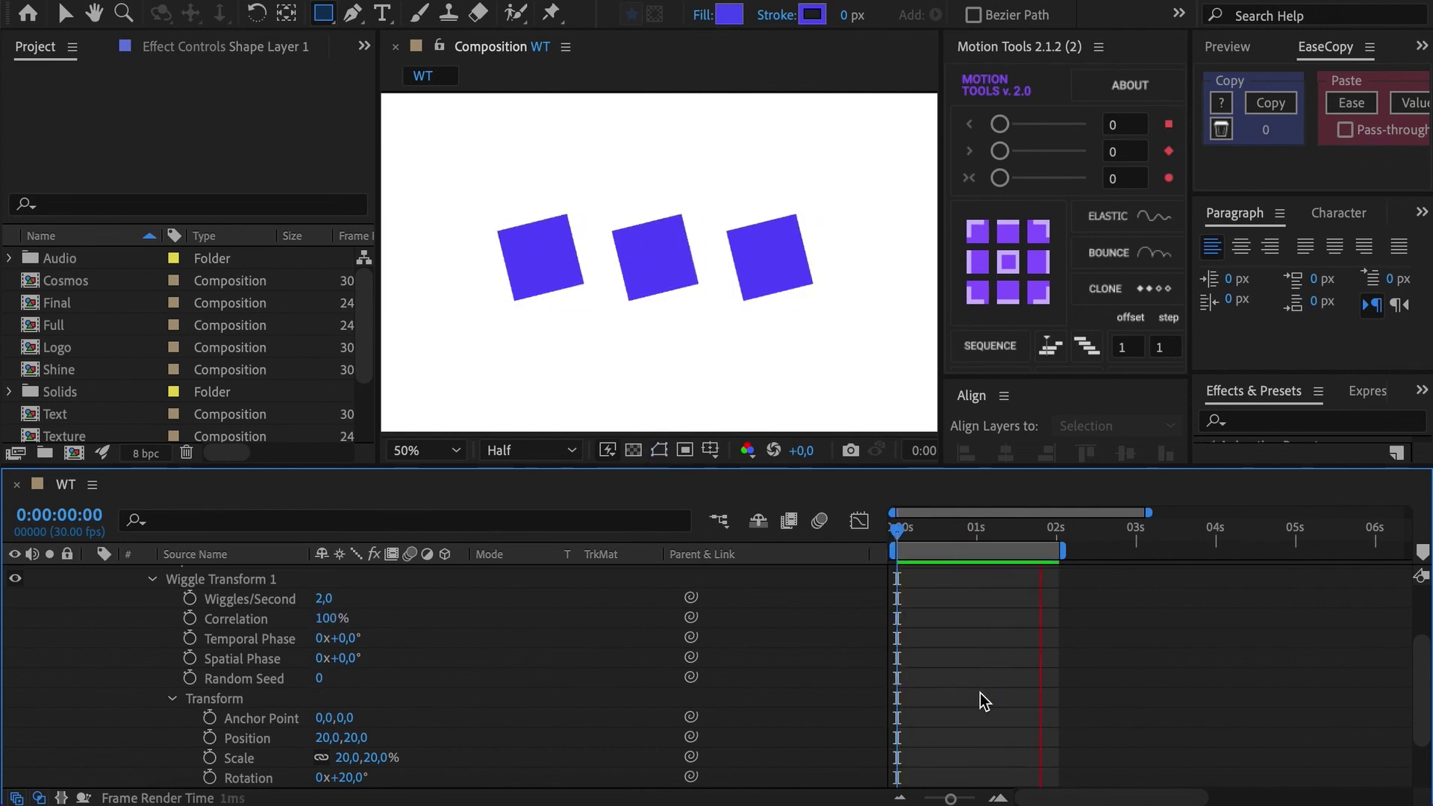
# Delete Repeater 1 from the Rectangle 1 group.
pyautogui.scroll(3, 180, 644)
pyautogui.click(190, 655)
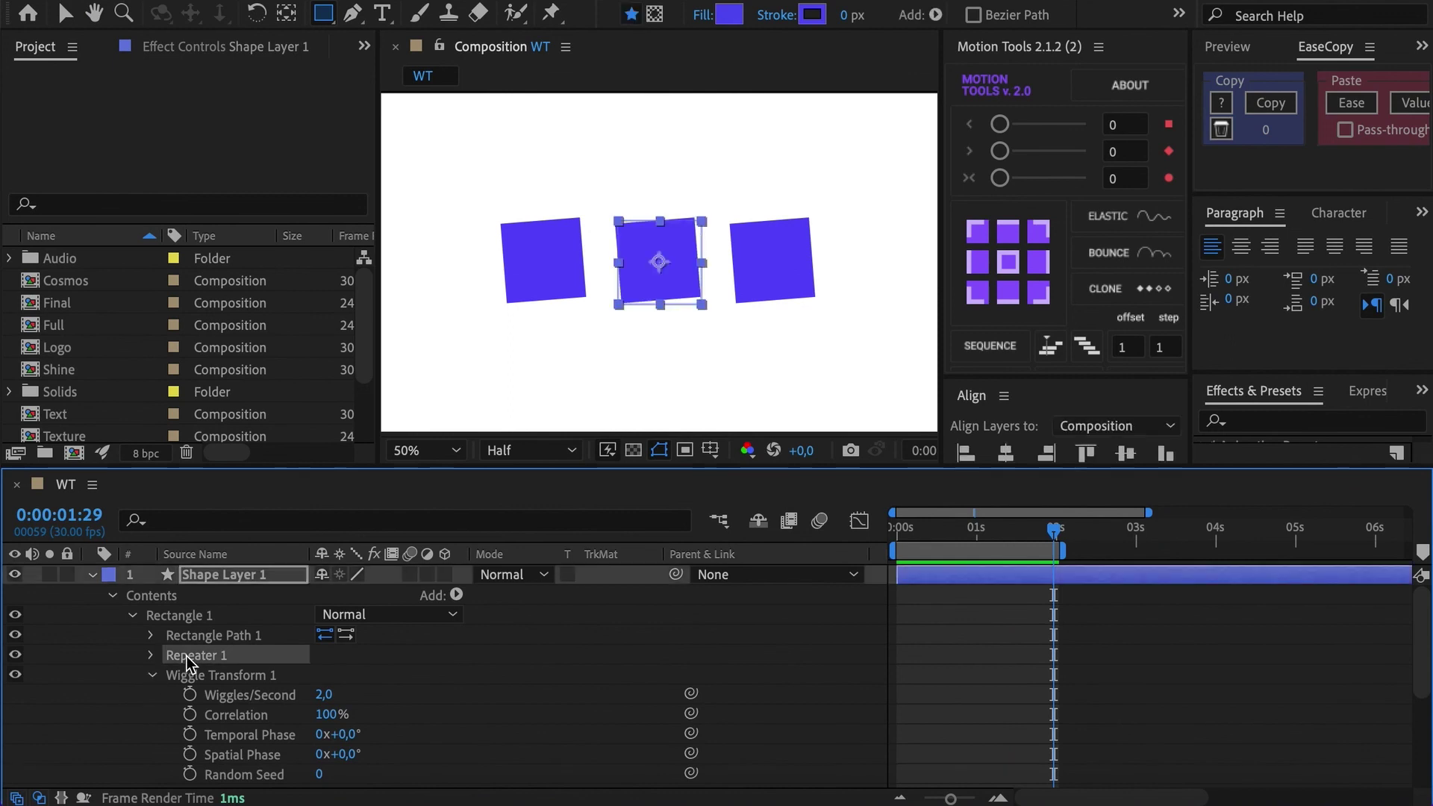
pyautogui.press('Delete')
# Set Temporal Phase to 6° and Spatial Phase to 19°, and enable keyframing for both.
pyautogui.click(189, 661)
pyautogui.scroll(-1, 388, 719)
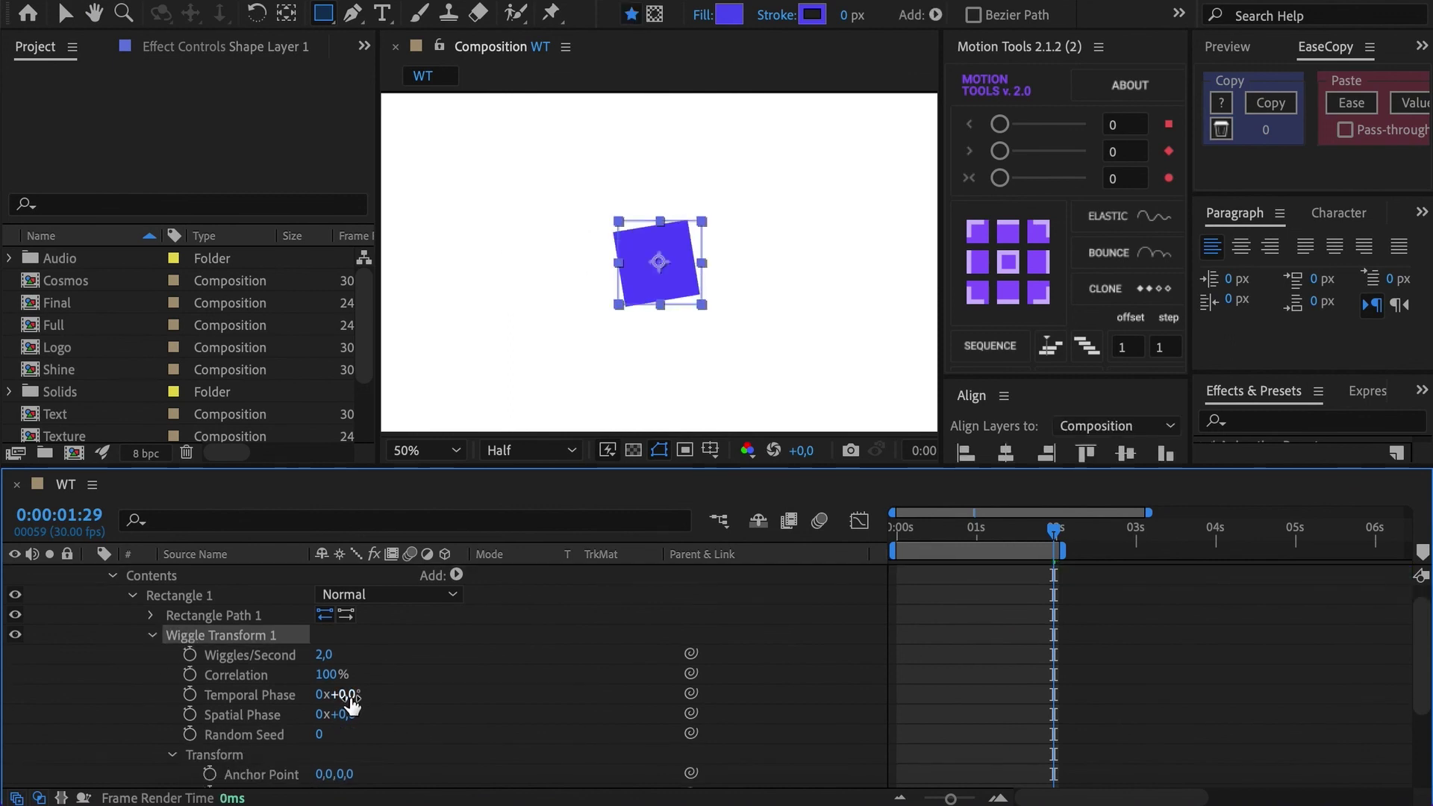
pyautogui.moveTo(349, 697)
pyautogui.mouseDown()
pyautogui.moveTo(508, 698)
pyautogui.moveTo(358, 698)
pyautogui.moveTo(364, 714)
pyautogui.mouseUp()
pyautogui.moveTo(189, 713); pyautogui.dragTo(189, 695)
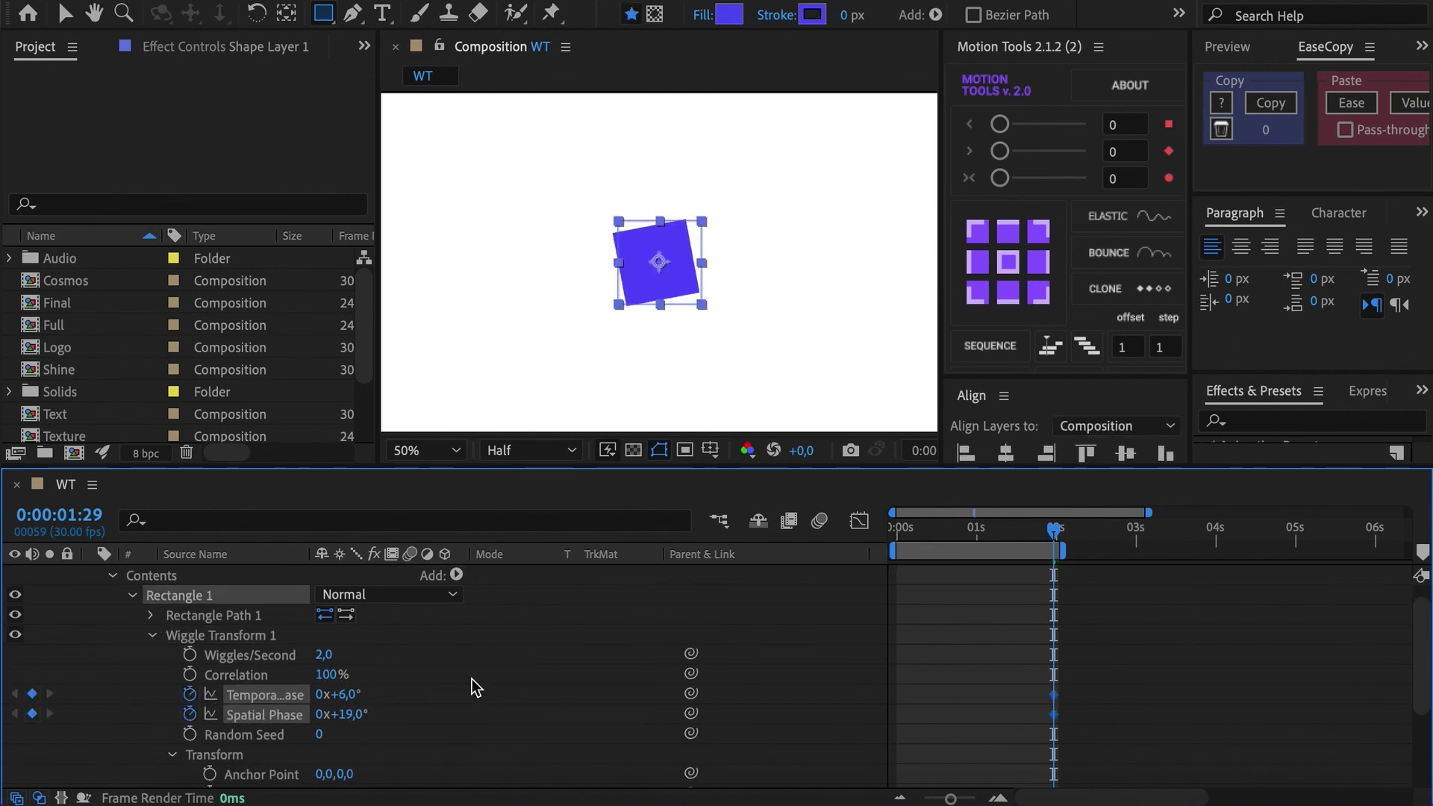
# Set Temporal Phase to -9° at 0:00:00:17 and turn off keyframing for both phase properties.
pyautogui.click(942, 534)
pyautogui.moveTo(345, 695)
pyautogui.mouseDown()
pyautogui.moveTo(279, 697)
pyautogui.moveTo(334, 693)
pyautogui.mouseUp()
pyautogui.moveTo(189, 694); pyautogui.dragTo(190, 714)
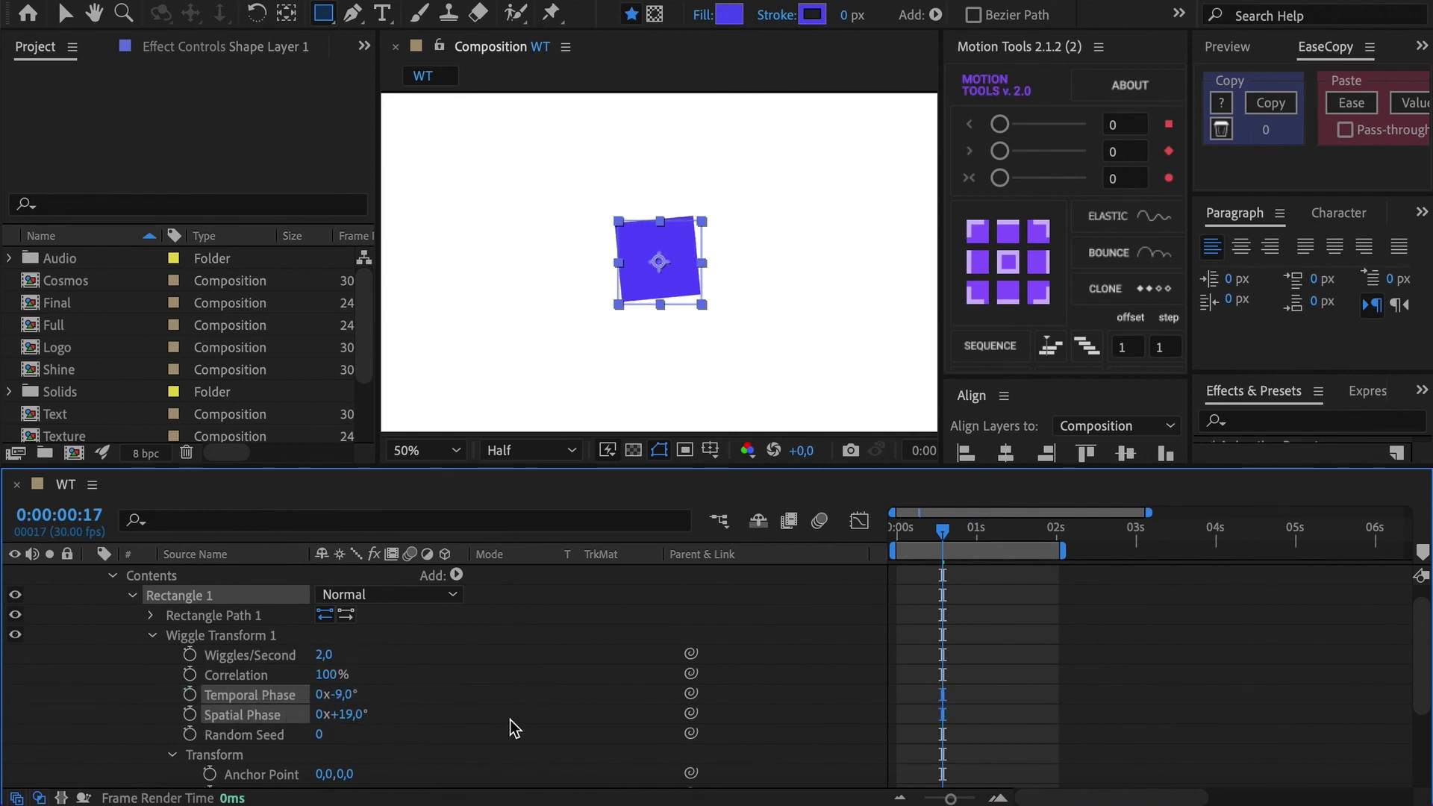
# Keyframe Random Seed from 0 at the timeline's start to 5 at 0:00:02:00.
pyautogui.scroll(-5, 512, 726)
pyautogui.scroll(5, 510, 727)
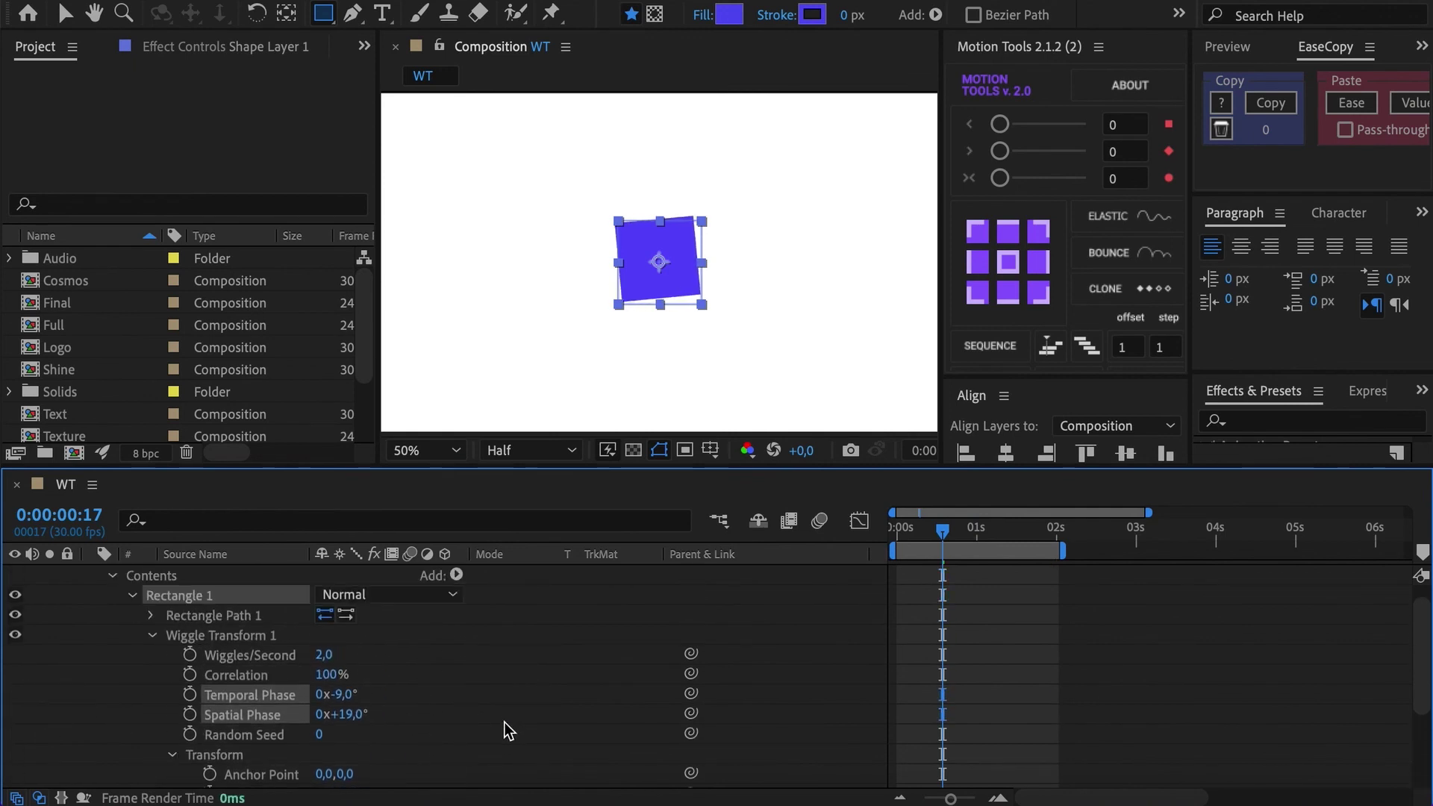
pyautogui.click(190, 733)
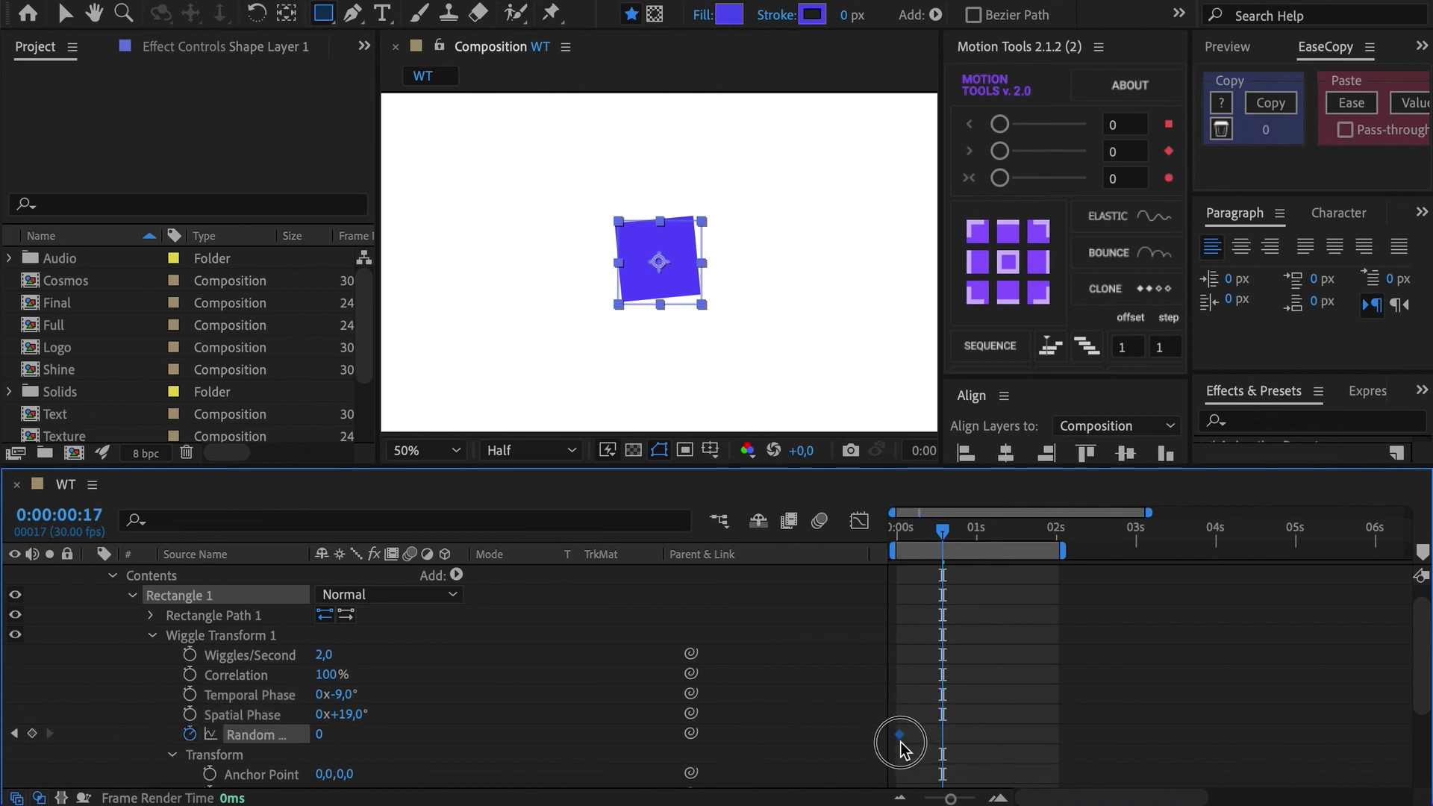
pyautogui.click(1051, 531)
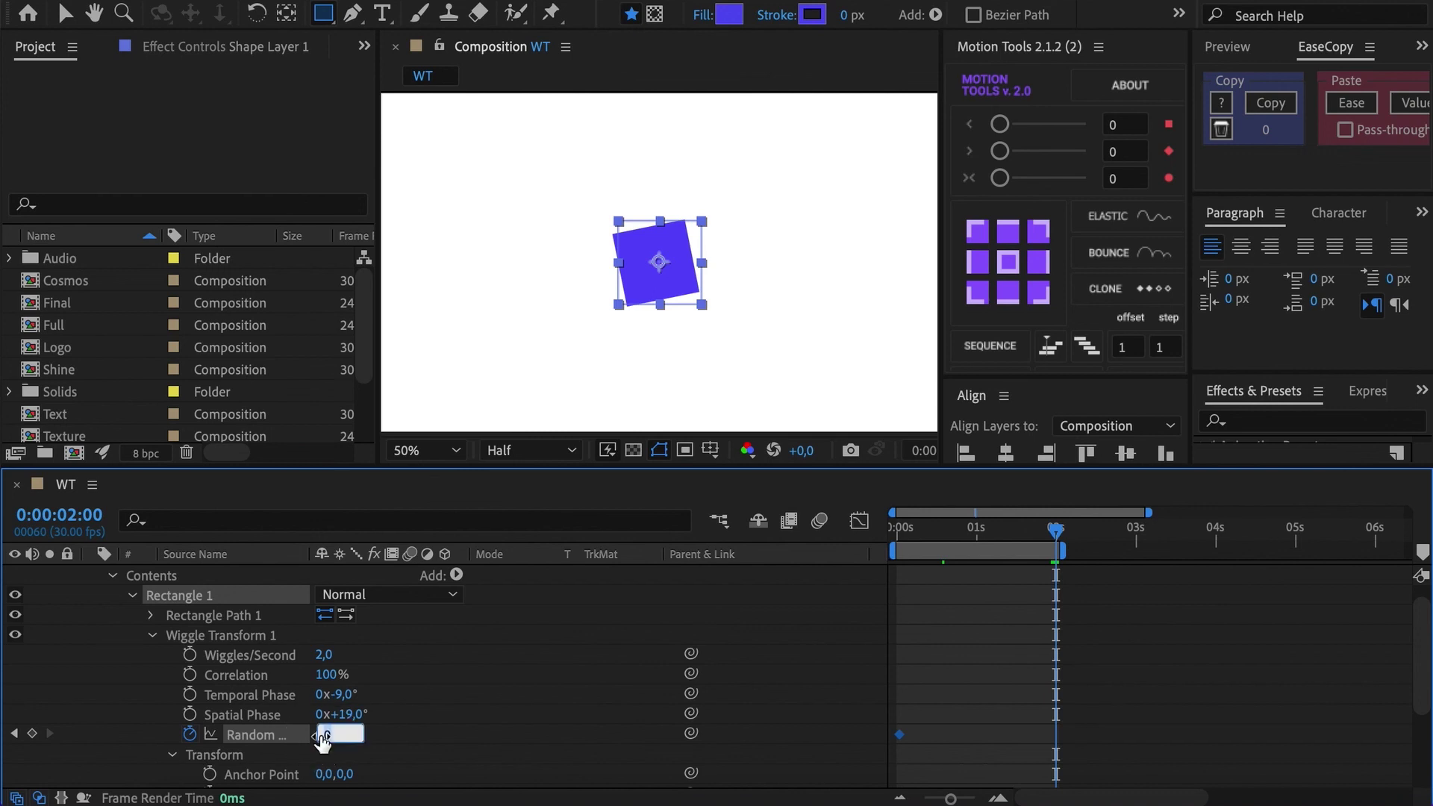
pyautogui.write('5')
pyautogui.click(402, 739)
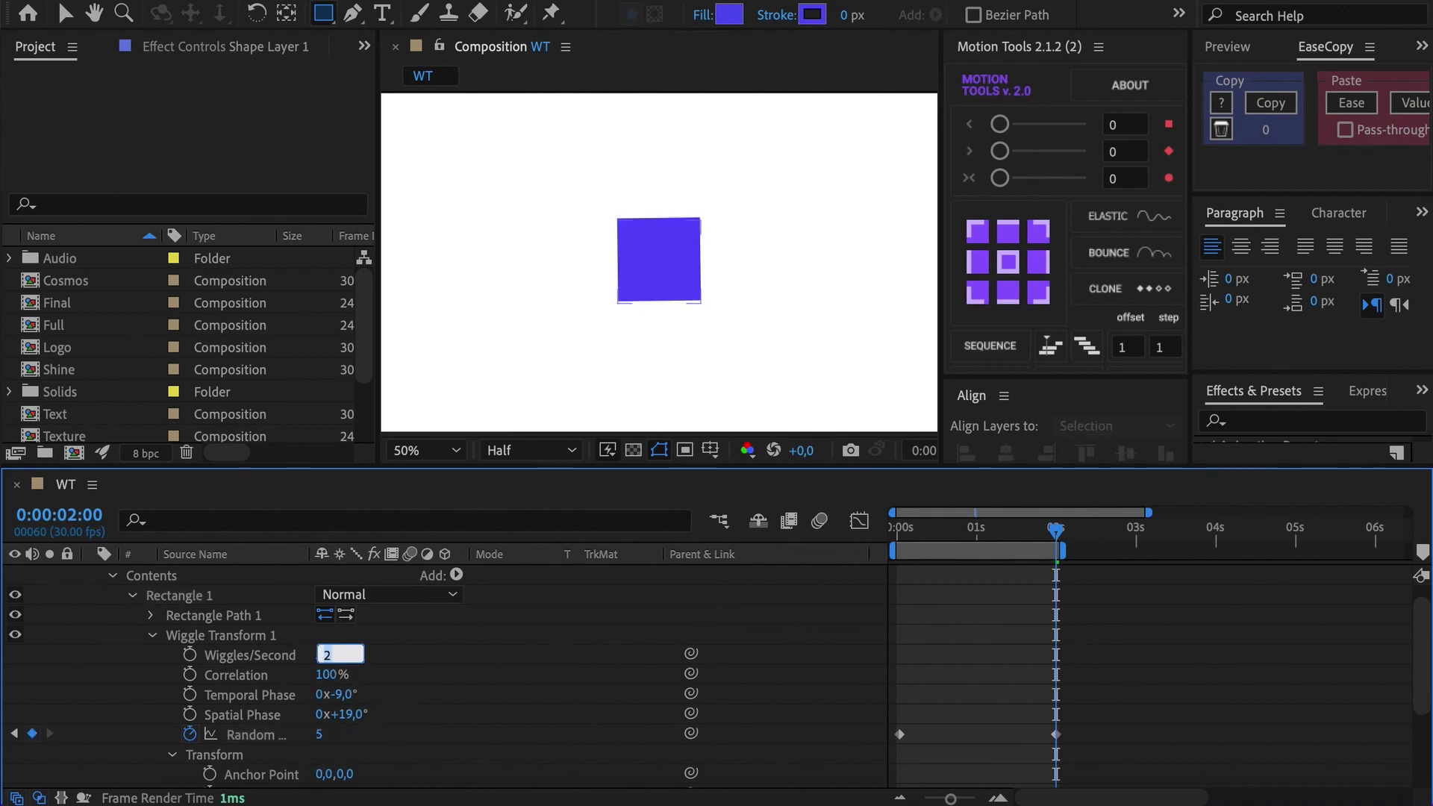
# Set the square's Wiggles/Second to 2 and return to the start of the timeline.
pyautogui.press('Return')
pyautogui.press('Home')
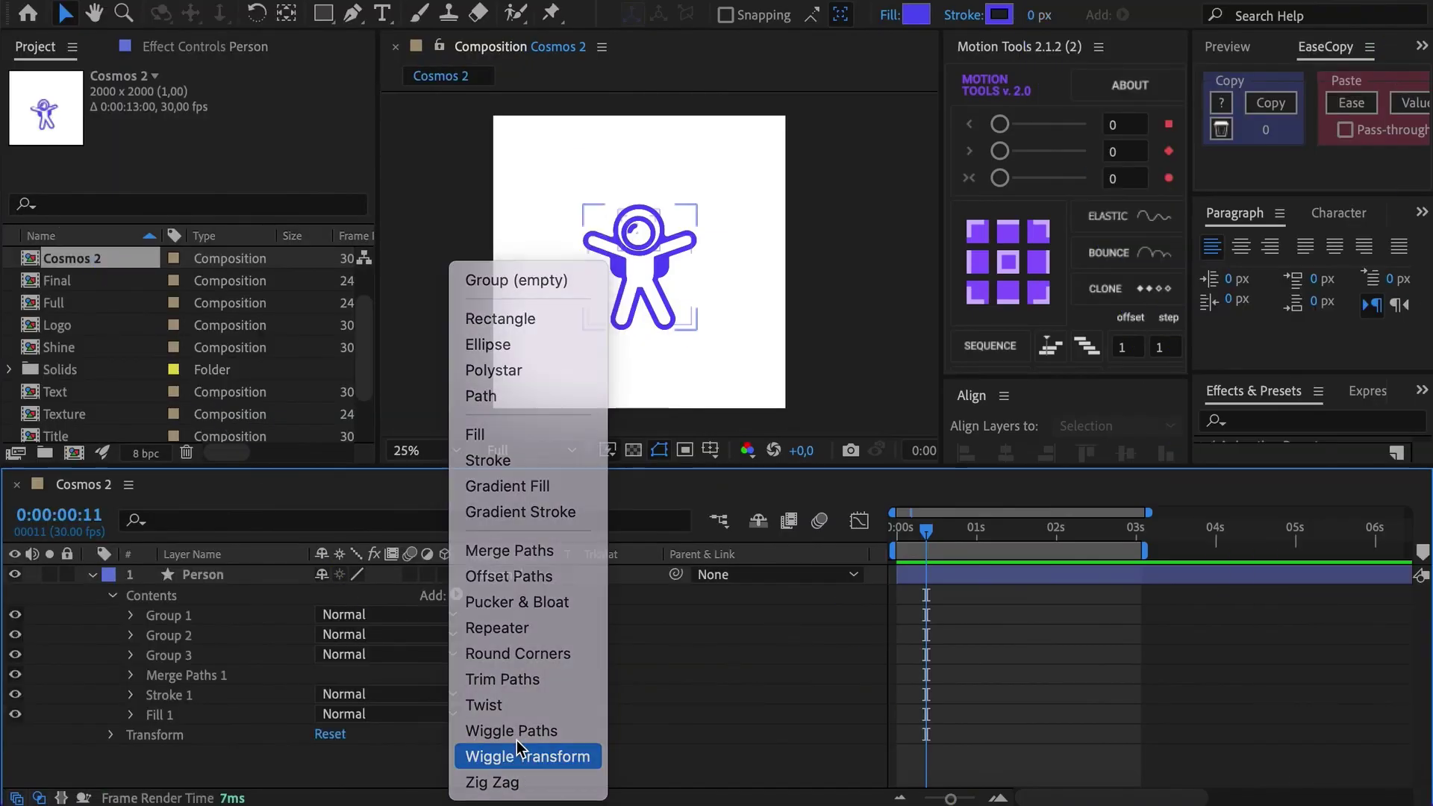
# Add a Wiggle Transform to the Person layer in the Cosmos 2 composition and lower its Wiggles/Second.
pyautogui.click(516, 753)
pyautogui.click(130, 694)
pyautogui.scroll(-2, 171, 695)
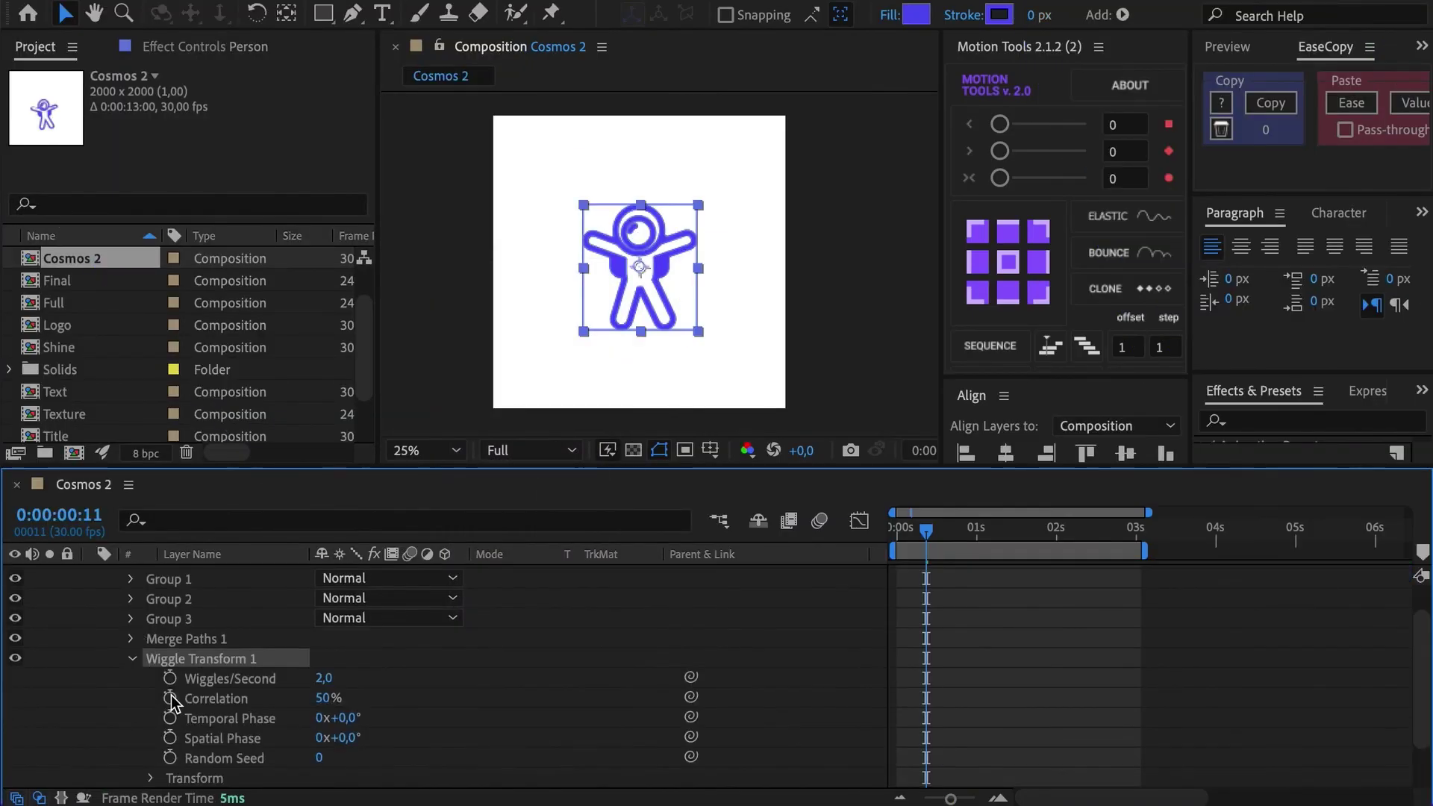
pyautogui.click(152, 739)
pyautogui.scroll(-2, 290, 630)
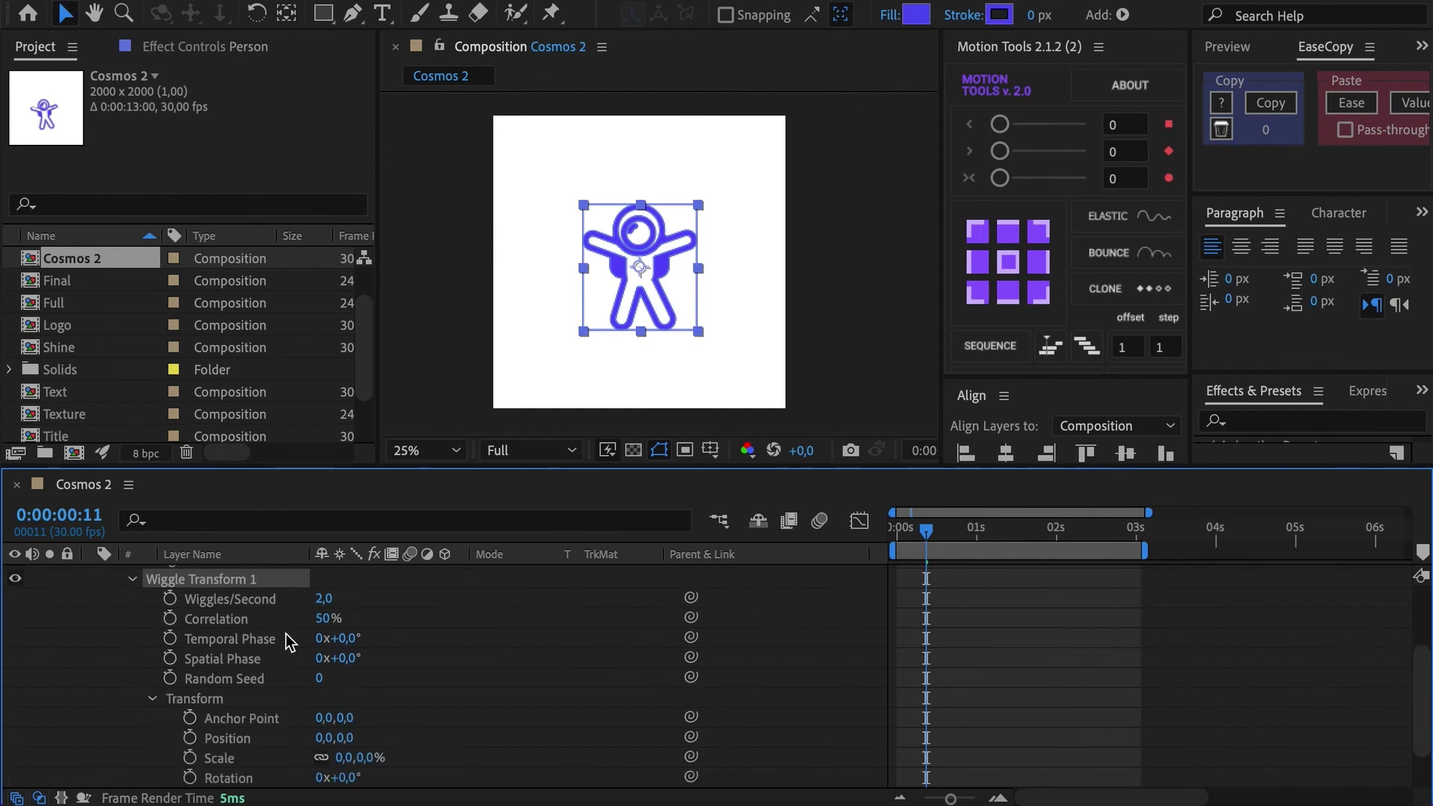
pyautogui.click(321, 601)
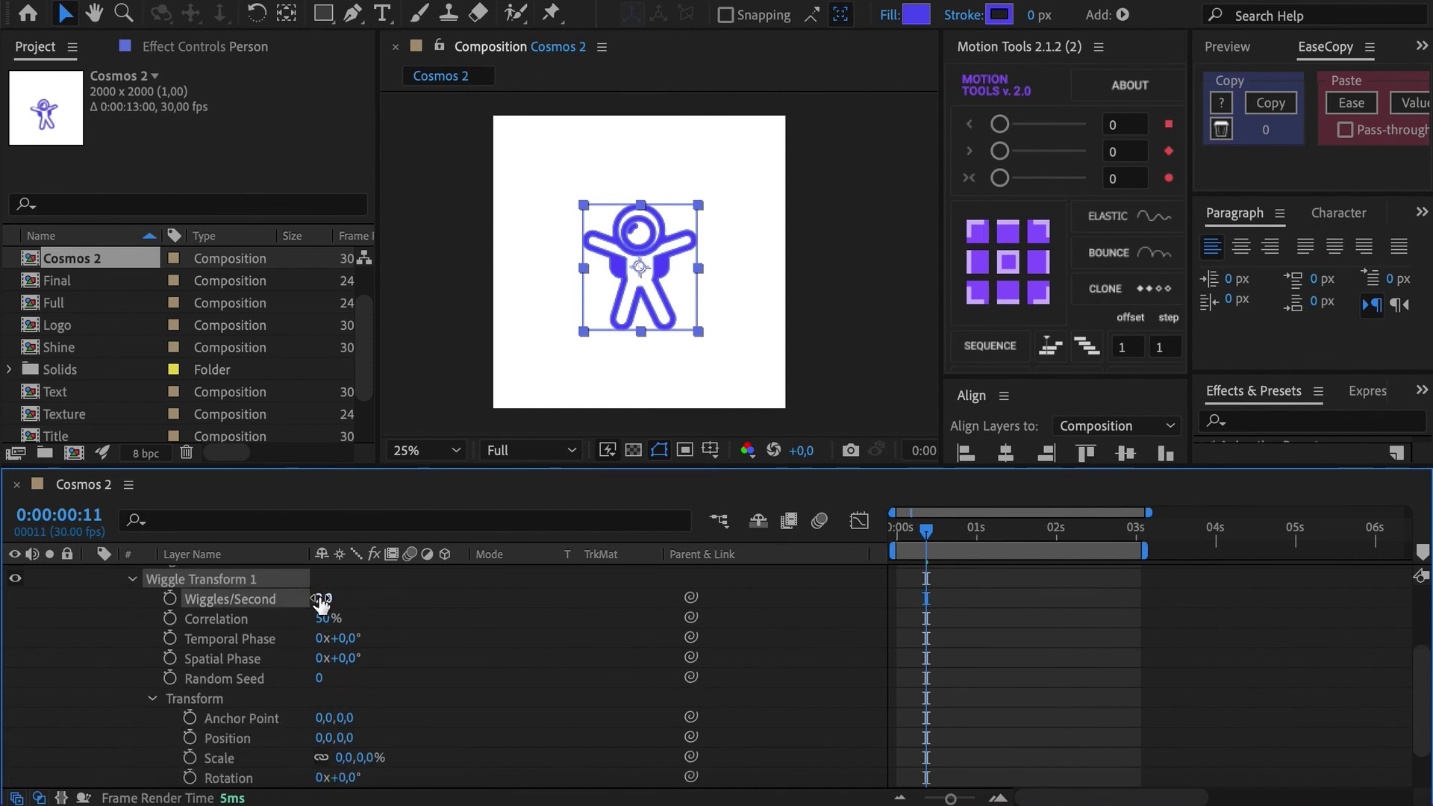
pyautogui.write('065')
pyautogui.press('Return')
# Set the Person layer's Wiggle Transform to Position 50, 50, Scale 10% and Rotation 20°, and return to the timeline's start.
pyautogui.scroll(-3, 374, 674)
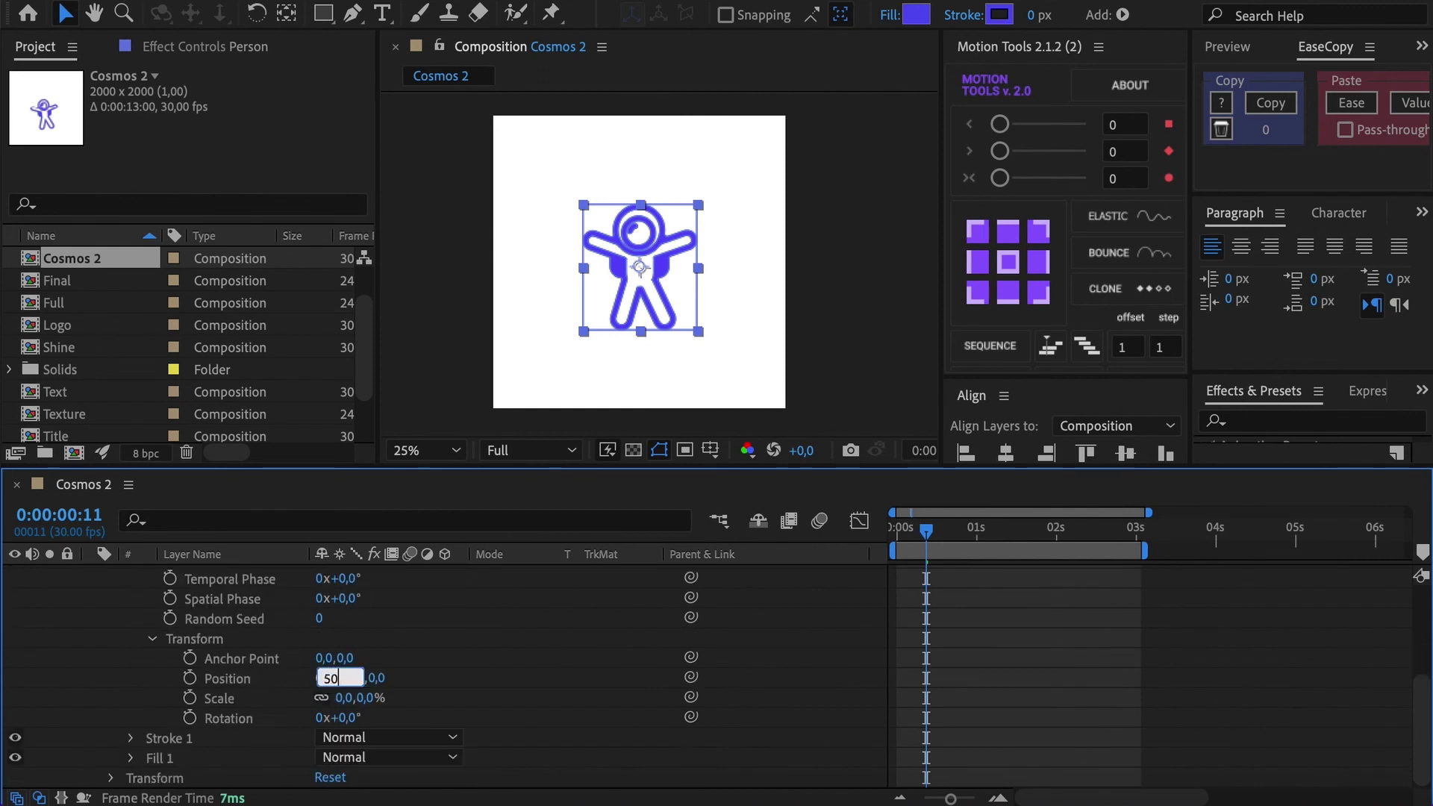
pyautogui.click(379, 679)
pyautogui.write('50')
pyautogui.click(345, 697)
pyautogui.write('10')
pyautogui.click(345, 719)
pyautogui.write('20')
pyautogui.click(983, 597)
pyautogui.moveTo(963, 530); pyautogui.dragTo(895, 530)
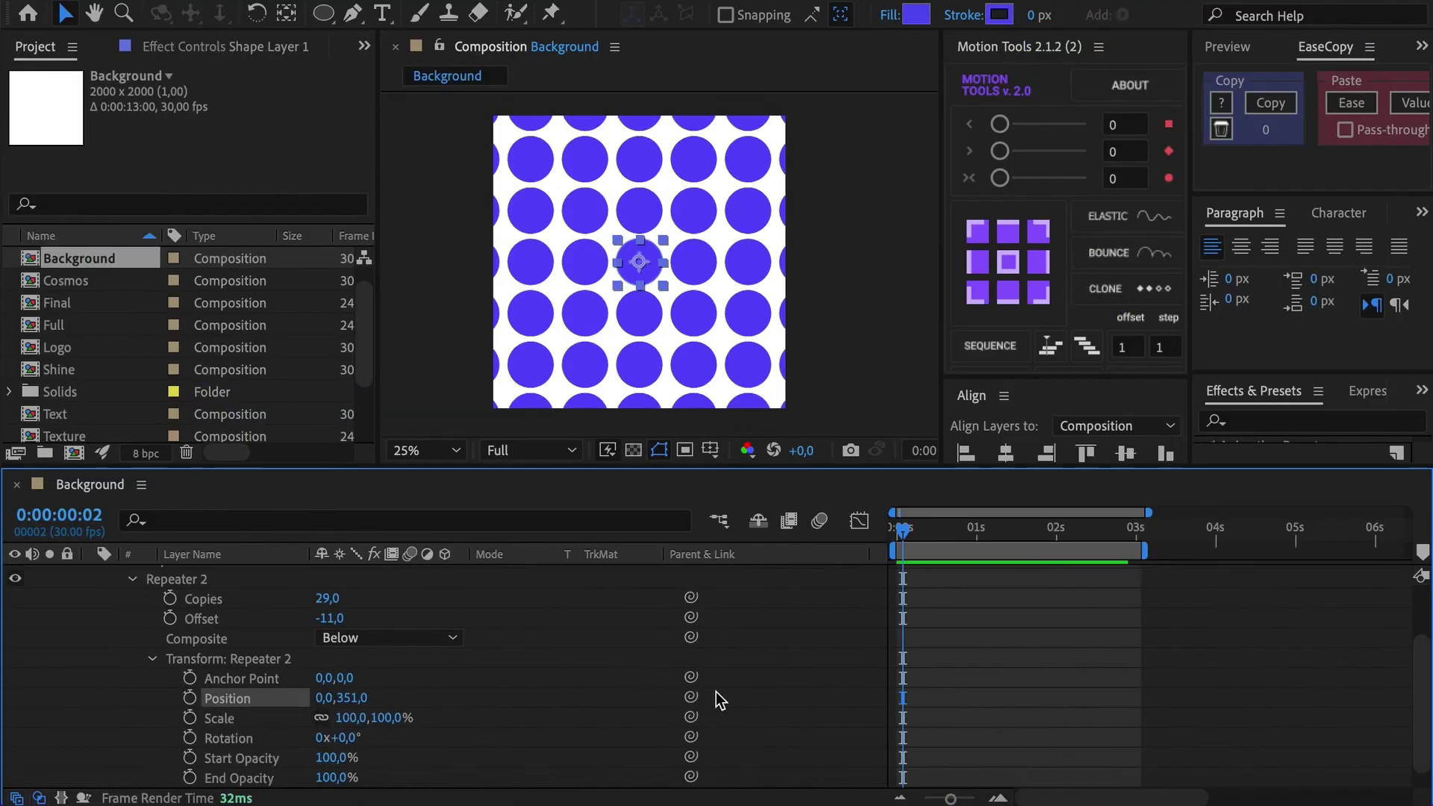
# Add a Wiggle Transform to the circle pattern layer in the Background composition and expand its Transform properties.
pyautogui.click(456, 589)
pyautogui.click(521, 754)
pyautogui.click(132, 635)
pyautogui.click(152, 755)
pyautogui.scroll(-3, 171, 747)
# Set the circle pattern's Wiggle Transform to Position 50, 50, Scale 20% and Rotation 20°.
pyautogui.click(327, 718)
pyautogui.write('50')
pyautogui.click(346, 725)
pyautogui.click(350, 719)
pyautogui.write('50')
pyautogui.press('Return')
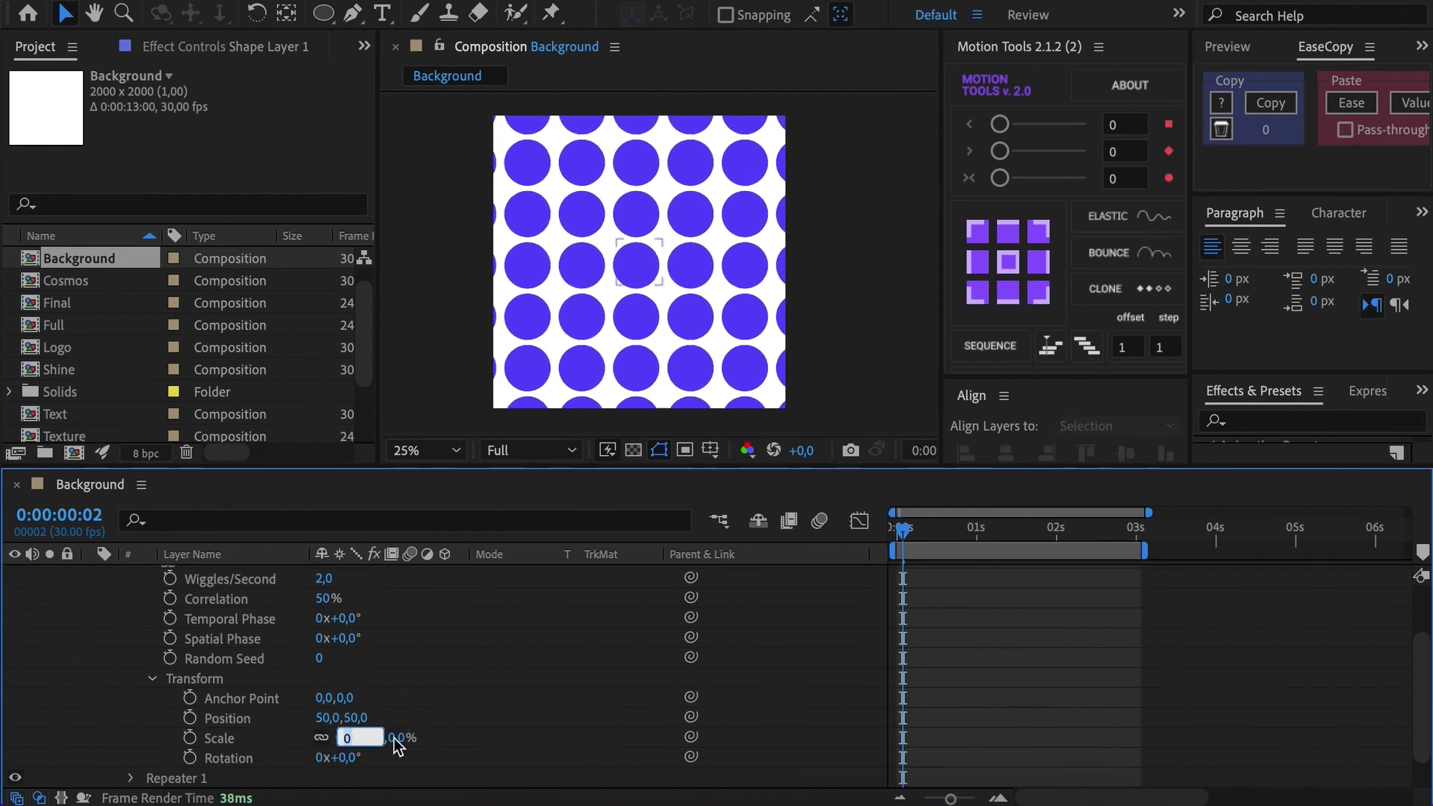
pyautogui.click(348, 758)
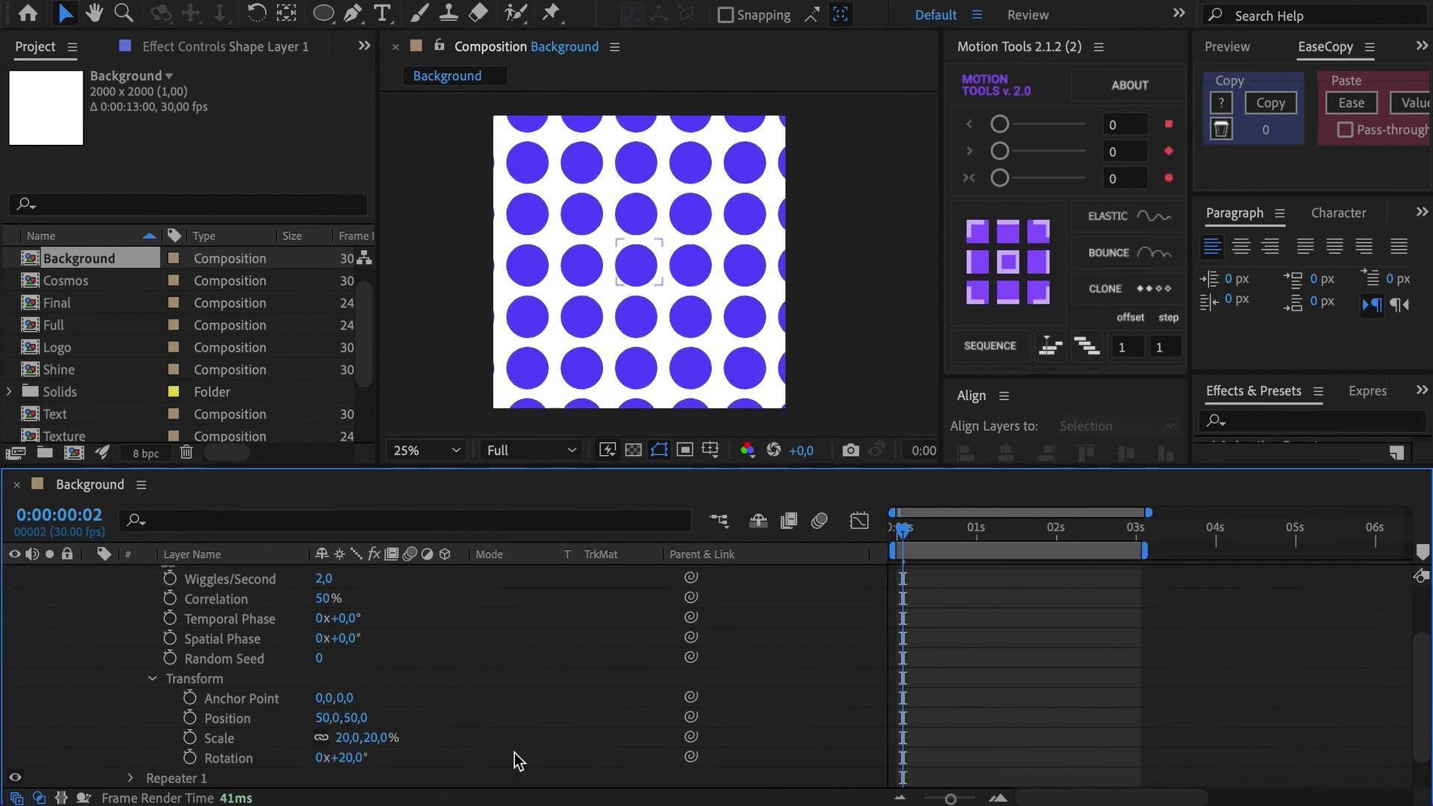
# Set the Wiggle Transform's Correlation to 100% and preview the circle pattern's animation.
pyautogui.scroll(2, 326, 647)
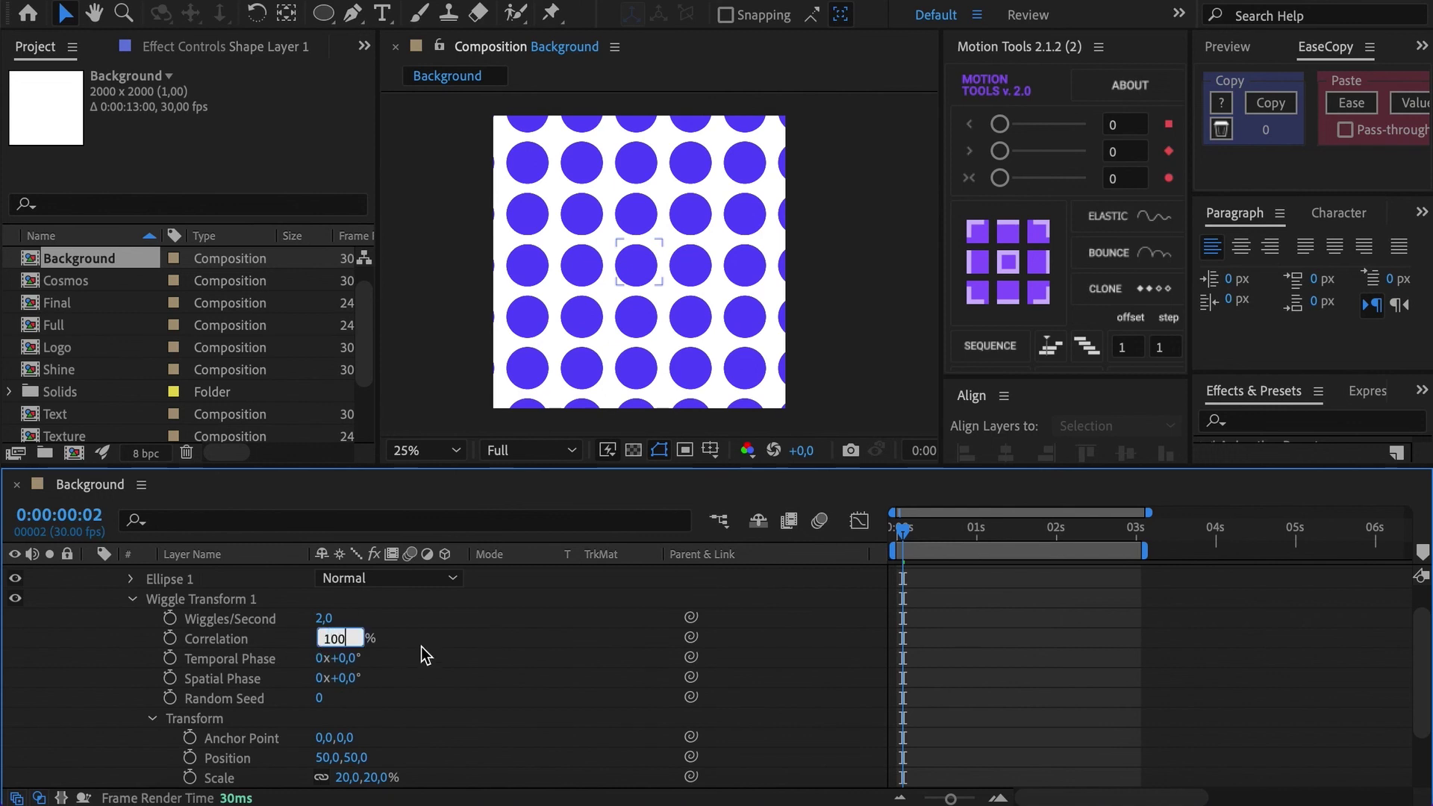
pyautogui.press('Return')
pyautogui.moveTo(906, 533)
pyautogui.mouseDown()
pyautogui.moveTo(891, 534)
pyautogui.moveTo(1017, 537)
pyautogui.moveTo(915, 534)
pyautogui.mouseUp()
pyautogui.press('space')
pyautogui.press('space')
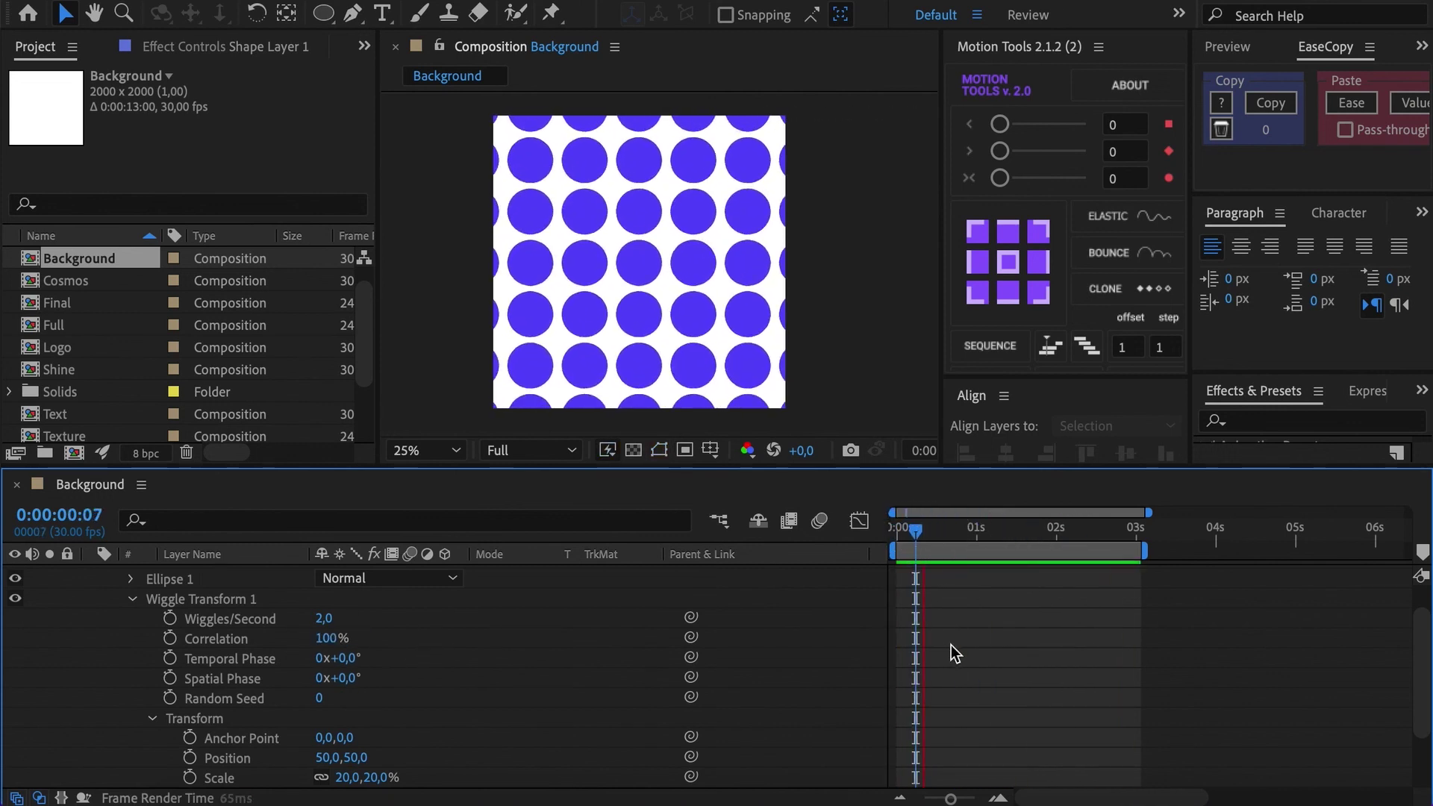
# Set the Wiggle Transform's Correlation to 0% and move it below Repeater 2 in Shape Layer 1's contents.
pyautogui.press('Return')
pyautogui.moveTo(916, 534); pyautogui.dragTo(879, 541)
pyautogui.click(133, 599)
pyautogui.click(171, 642)
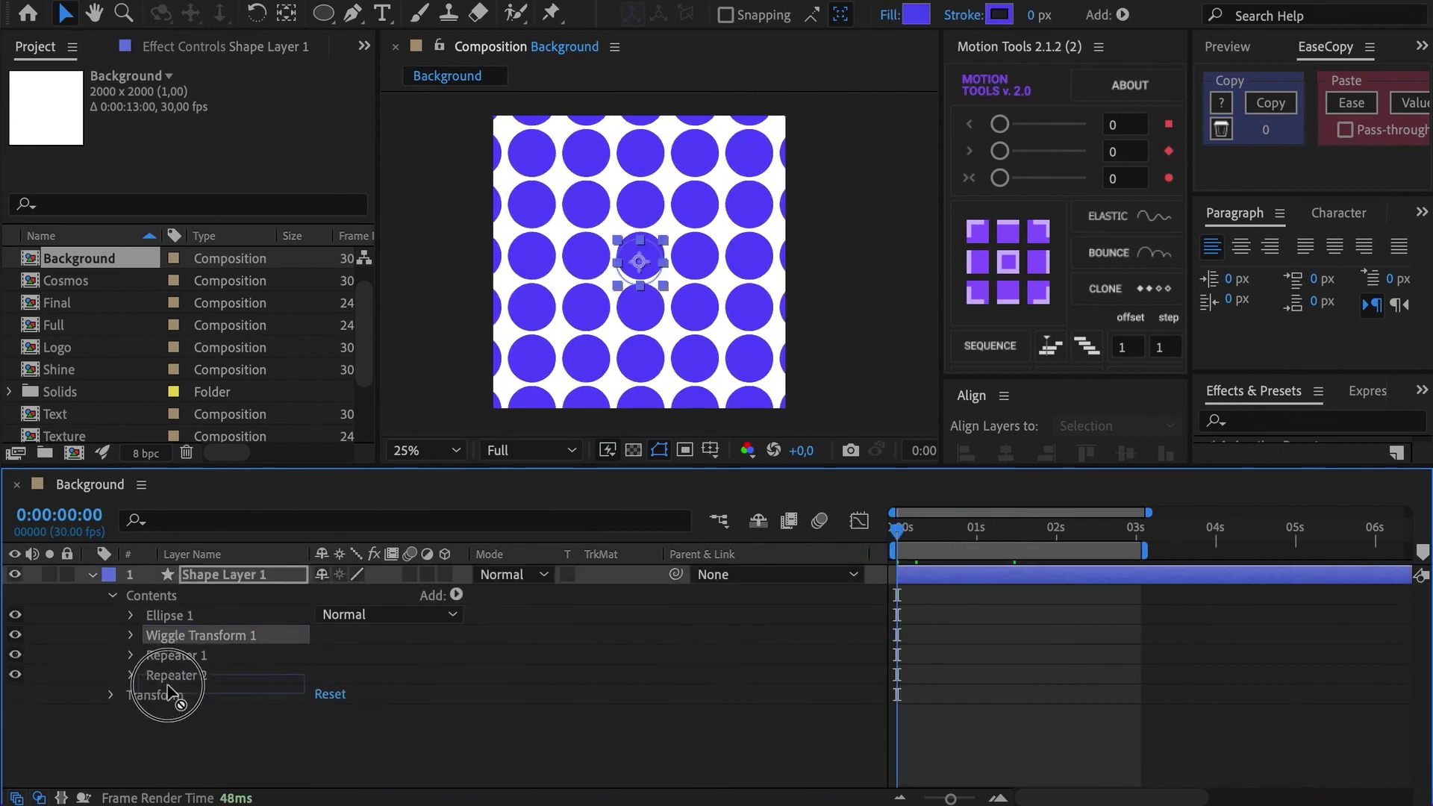
pyautogui.moveTo(167, 692); pyautogui.dragTo(201, 739)
pyautogui.click(201, 738)
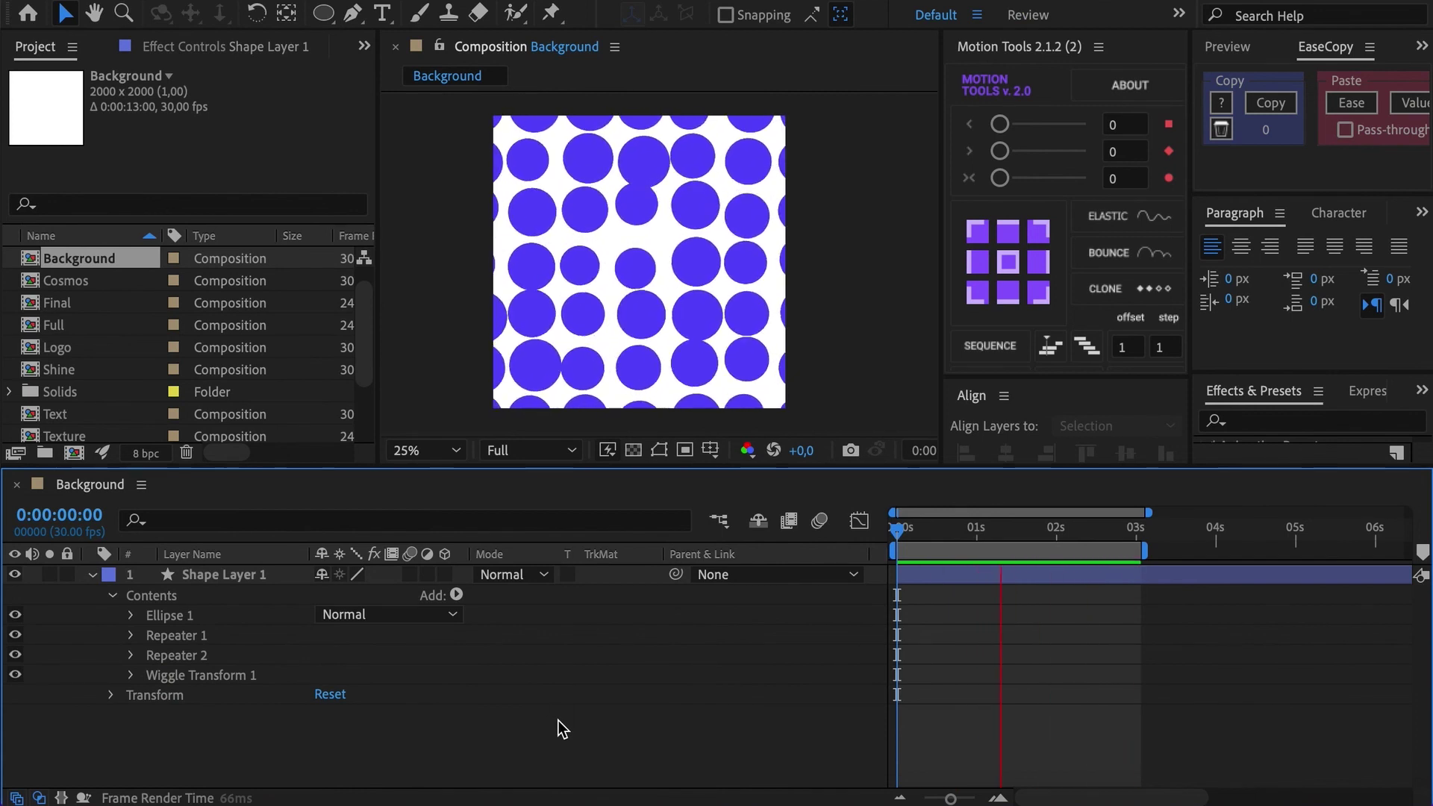
# Add Pucker & Bloat to the circle pattern, lower its Amount until the circles become four-pointed stars, and preview the animation.
pyautogui.click(456, 595)
pyautogui.click(512, 598)
pyautogui.click(130, 695)
pyautogui.moveTo(327, 714); pyautogui.dragTo(234, 729)
pyautogui.click(373, 754)
pyautogui.moveTo(995, 529); pyautogui.dragTo(895, 530)
pyautogui.press('space')
pyautogui.press('space')
# Reduce the Scale of Ellipse 1 in its own group transform to make the stars smaller.
pyautogui.click(132, 615)
pyautogui.click(150, 674)
pyautogui.click(150, 675)
pyautogui.click(150, 695)
pyautogui.scroll(-3, 224, 695)
pyautogui.moveTo(343, 698); pyautogui.dragTo(282, 702)
pyautogui.scroll(3, 246, 682)
pyautogui.click(150, 695)
# Set the Wiggle Transform's Scale to 60%, preview it with Position at 100, 100, and reduce the Position amount.
pyautogui.scroll(-2, 134, 717)
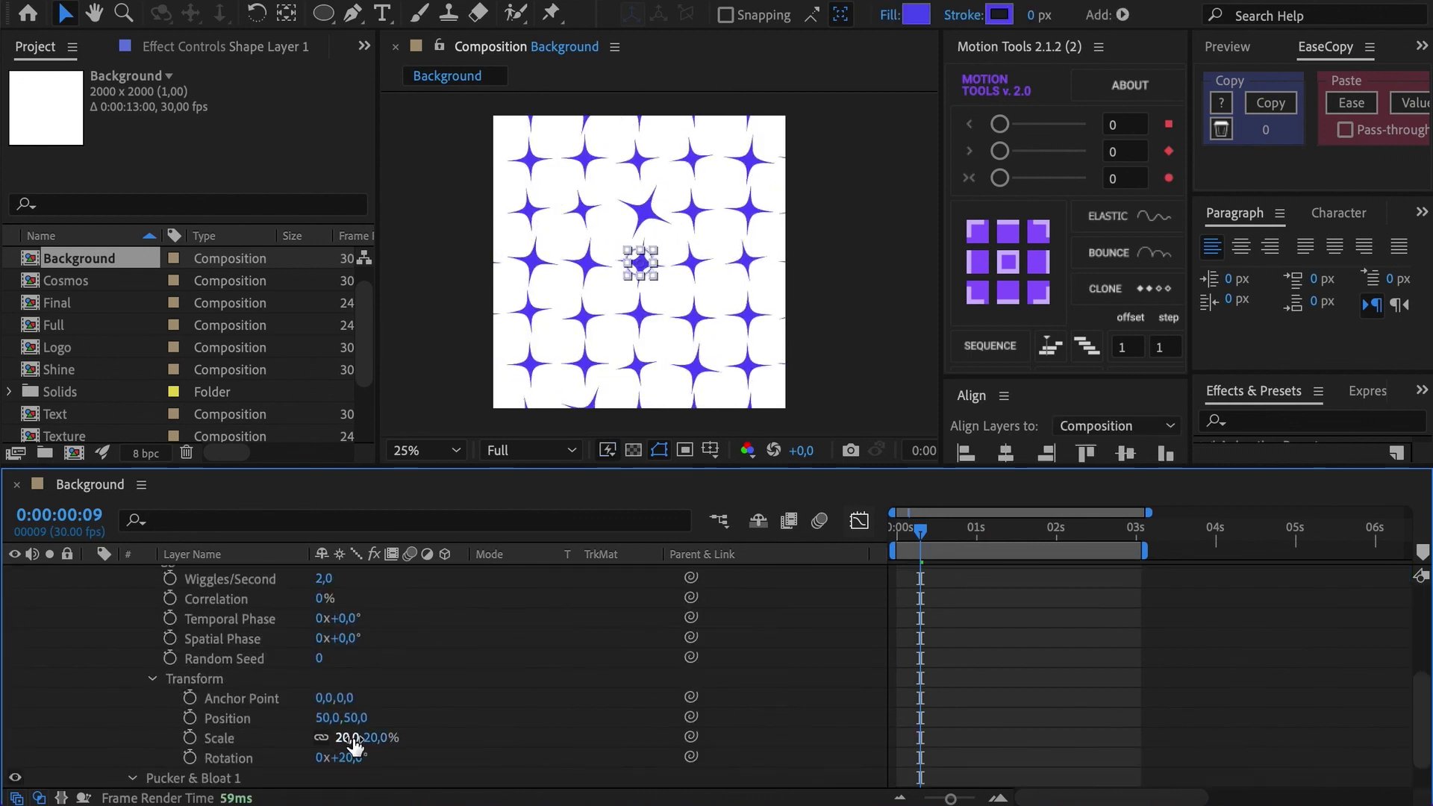
pyautogui.moveTo(353, 744); pyautogui.dragTo(384, 739)
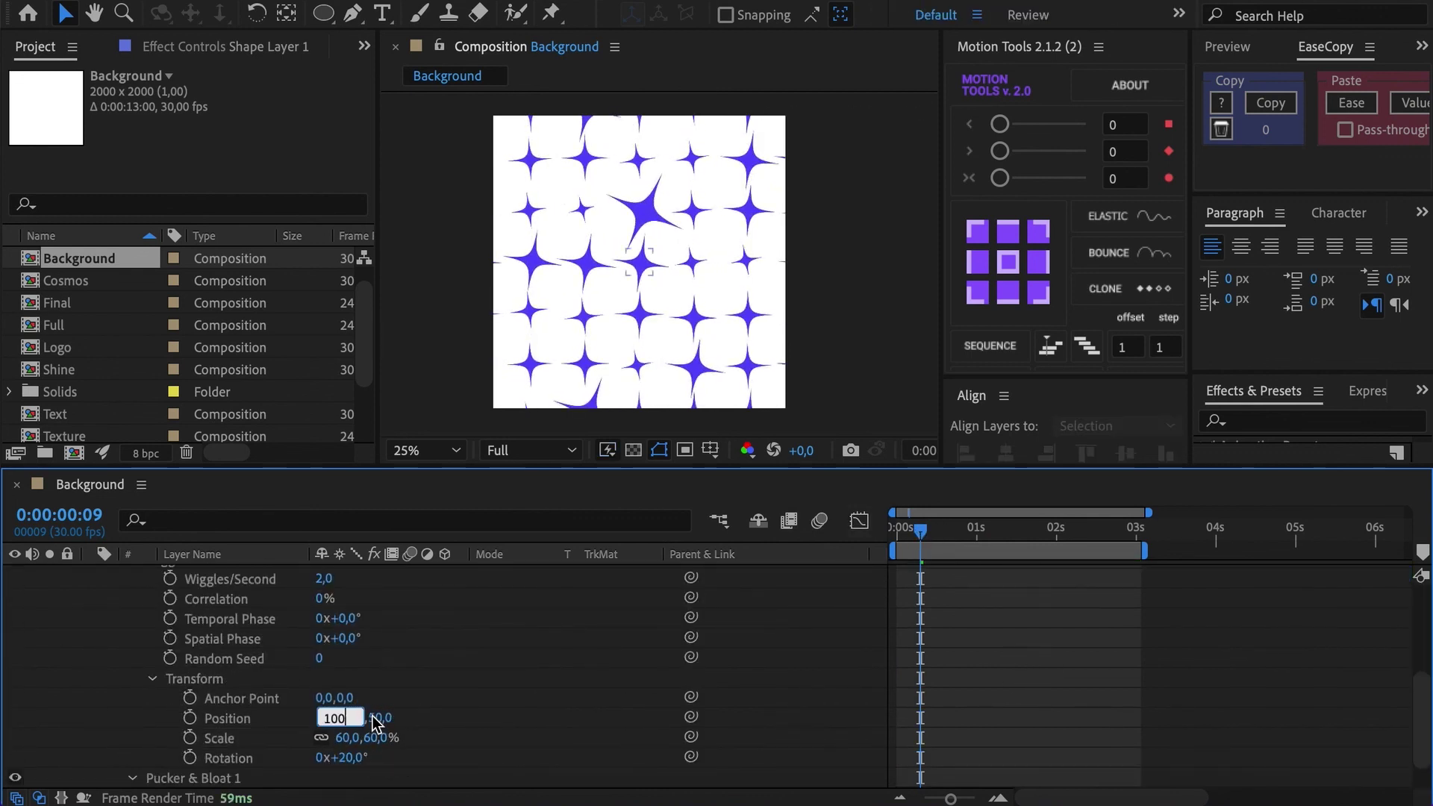
pyautogui.press('Tab')
pyautogui.write('100')
pyautogui.press('Return')
pyautogui.press('Home')
pyautogui.press('space')
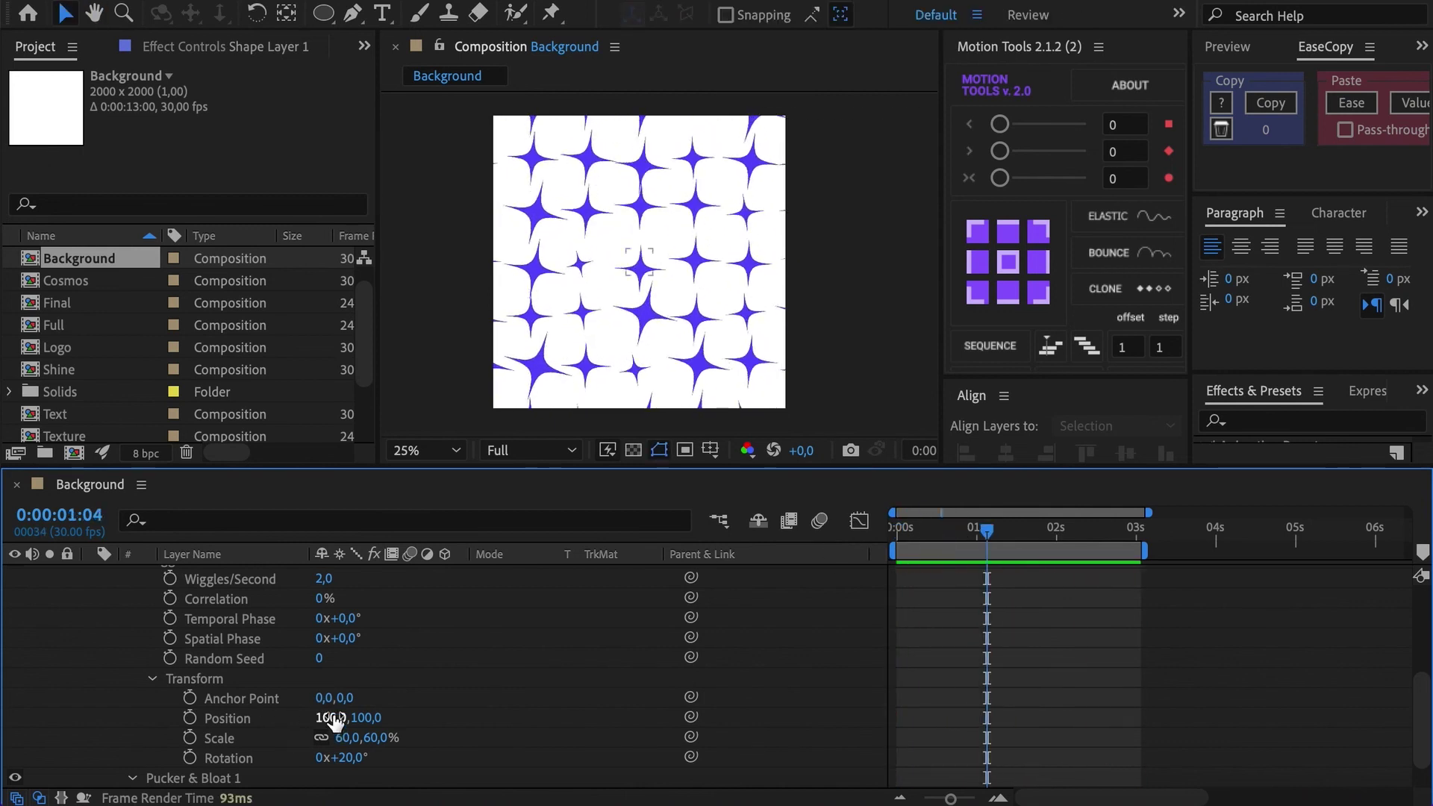
pyautogui.moveTo(329, 716); pyautogui.dragTo(243, 738)
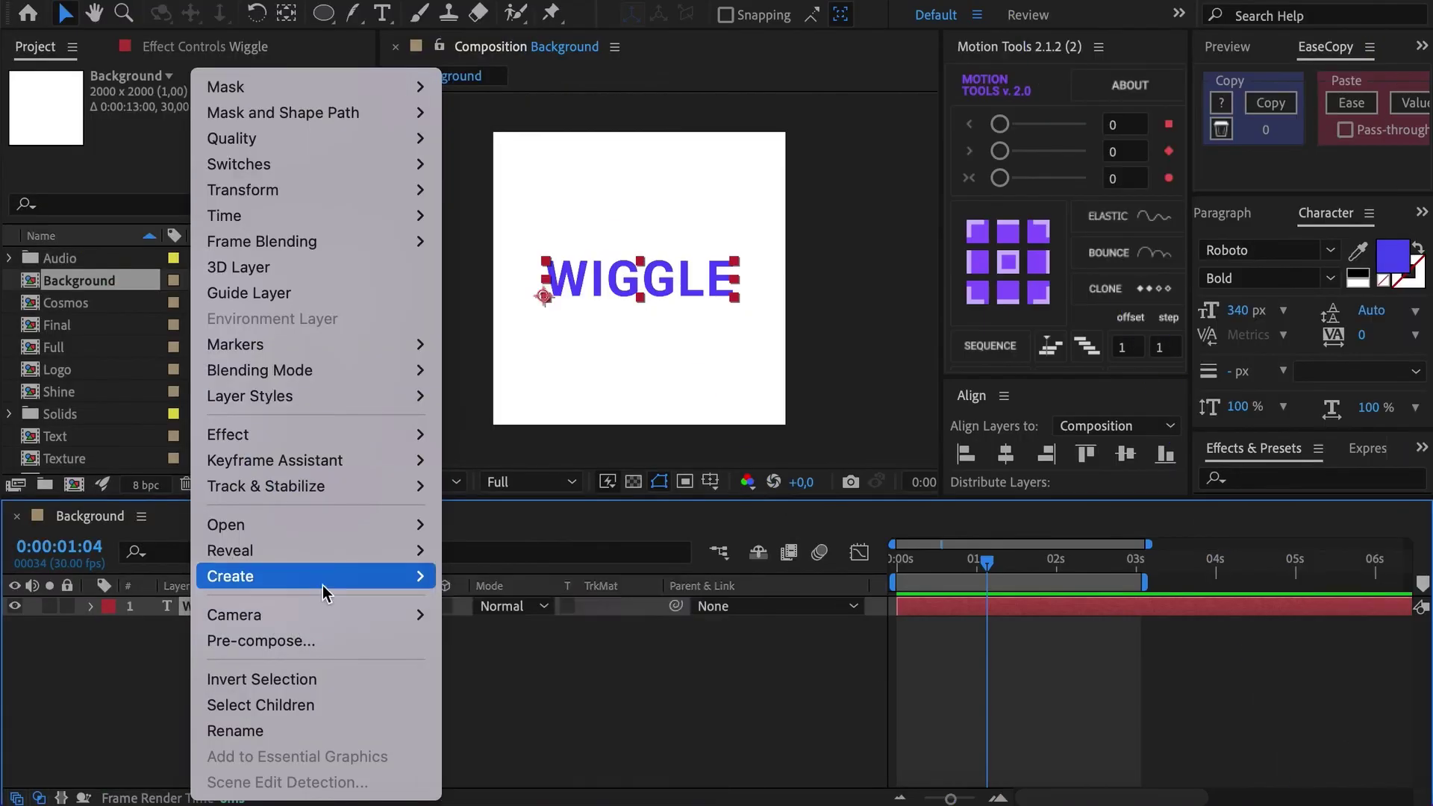
# Create shapes from the WIGGLE text layer and add a Wiggle Transform to the resulting outlines layer.
pyautogui.moveTo(323, 580)
pyautogui.click(561, 604)
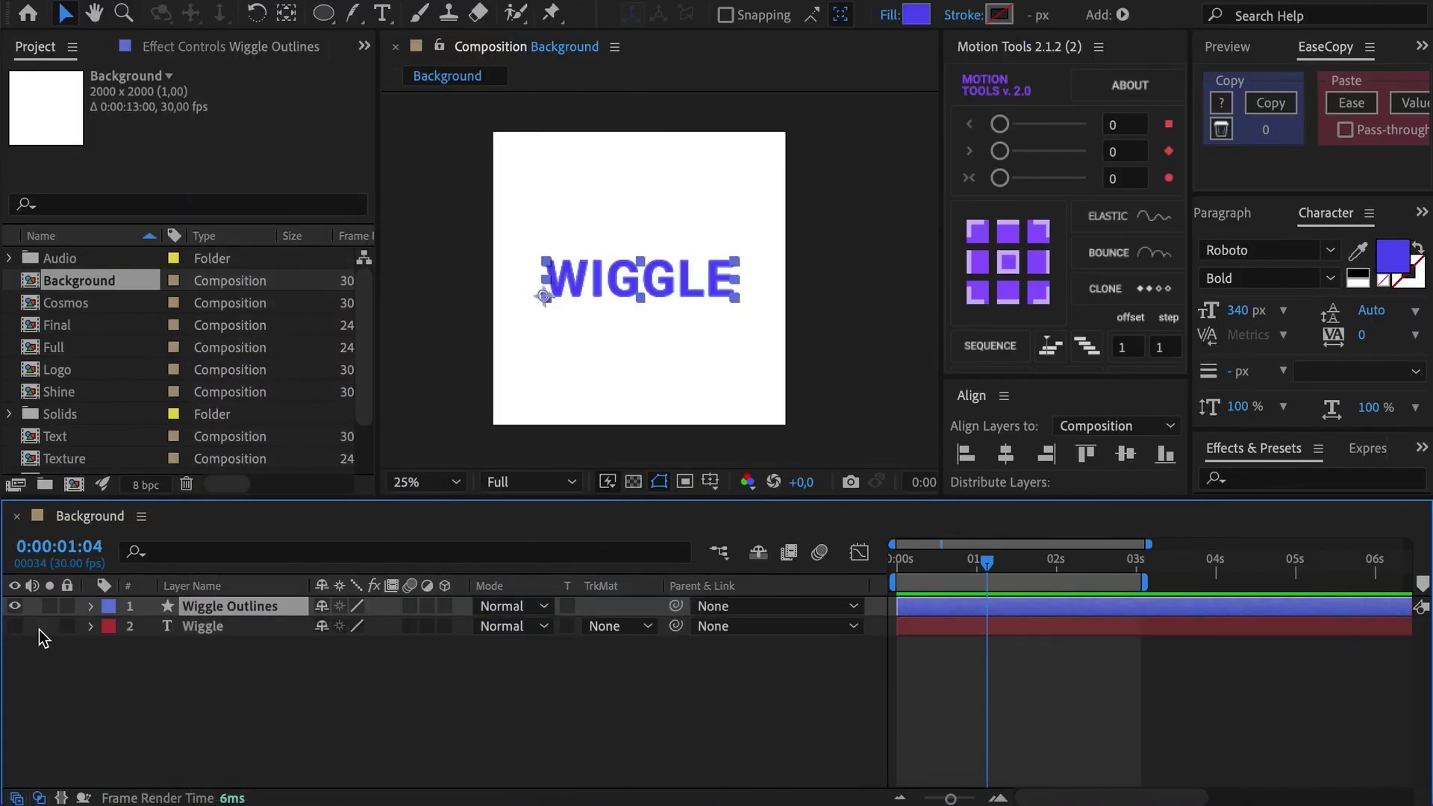
pyautogui.click(92, 607)
pyautogui.click(458, 625)
pyautogui.click(529, 754)
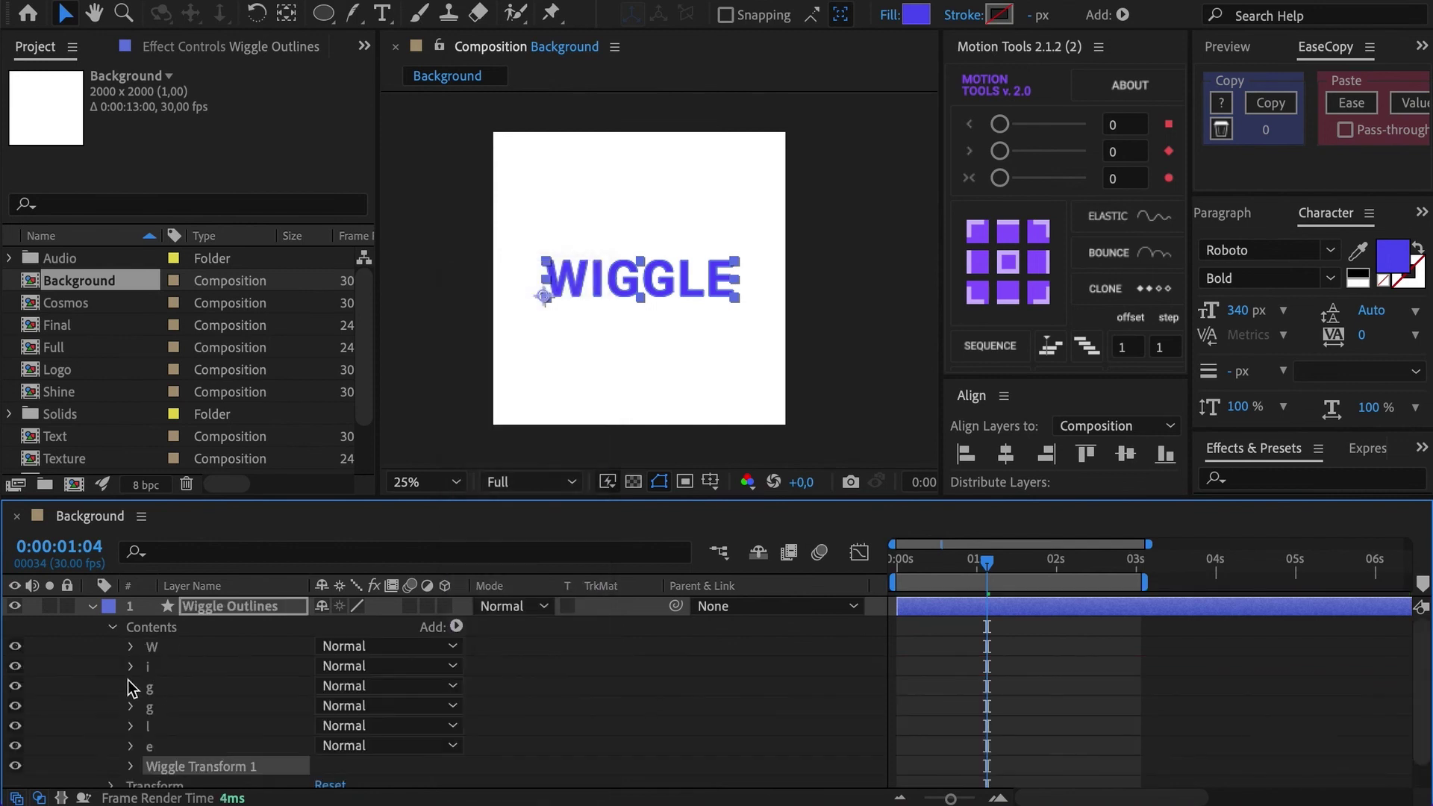
# Enable keyframing for the Wiggle Transform's Position, Scale and Rotation at 0:00:01:04, keeping them at zero.
pyautogui.click(131, 765)
pyautogui.scroll(-3, 170, 722)
pyautogui.scroll(-2, 170, 728)
pyautogui.click(150, 739)
pyautogui.scroll(-3, 176, 713)
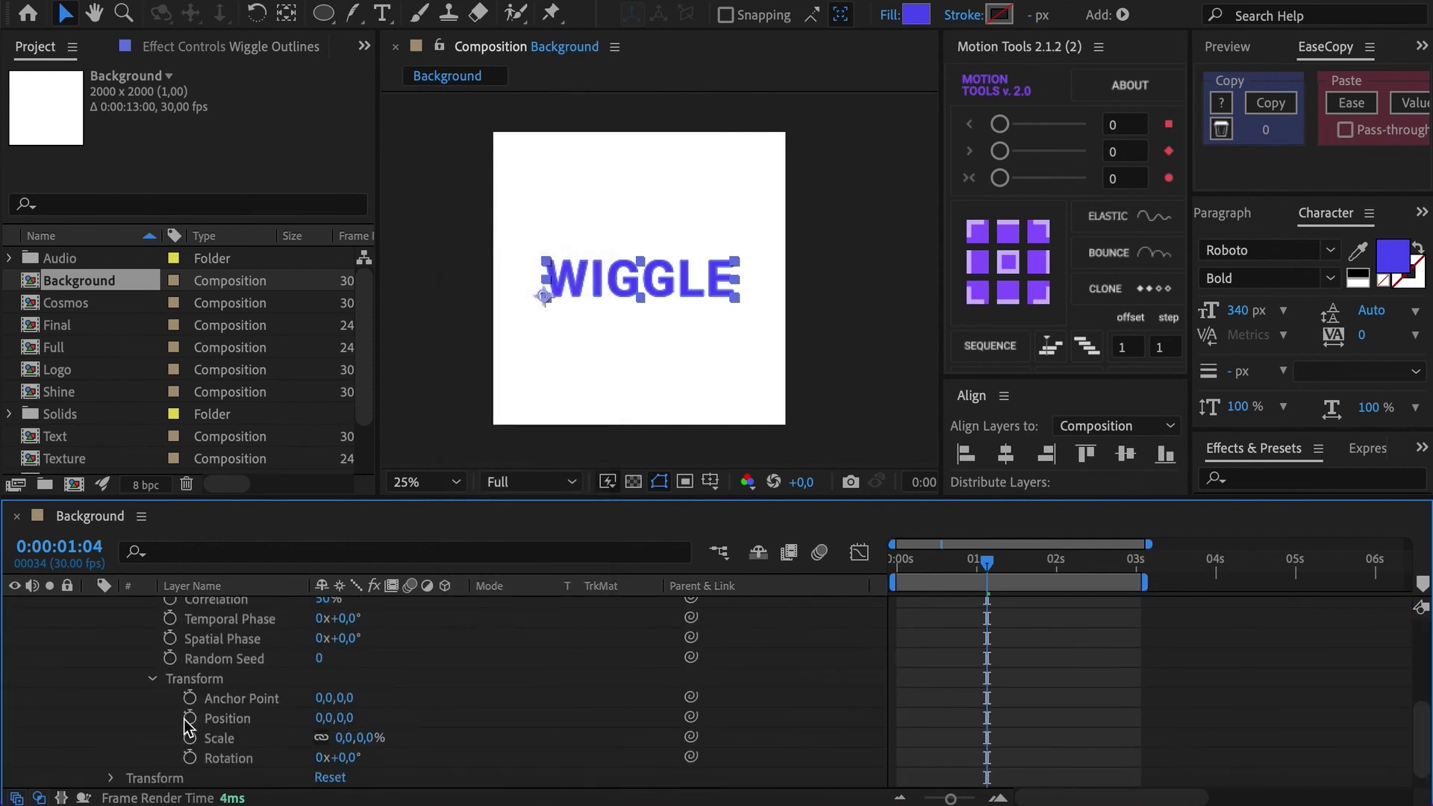
pyautogui.moveTo(189, 718); pyautogui.dragTo(189, 757)
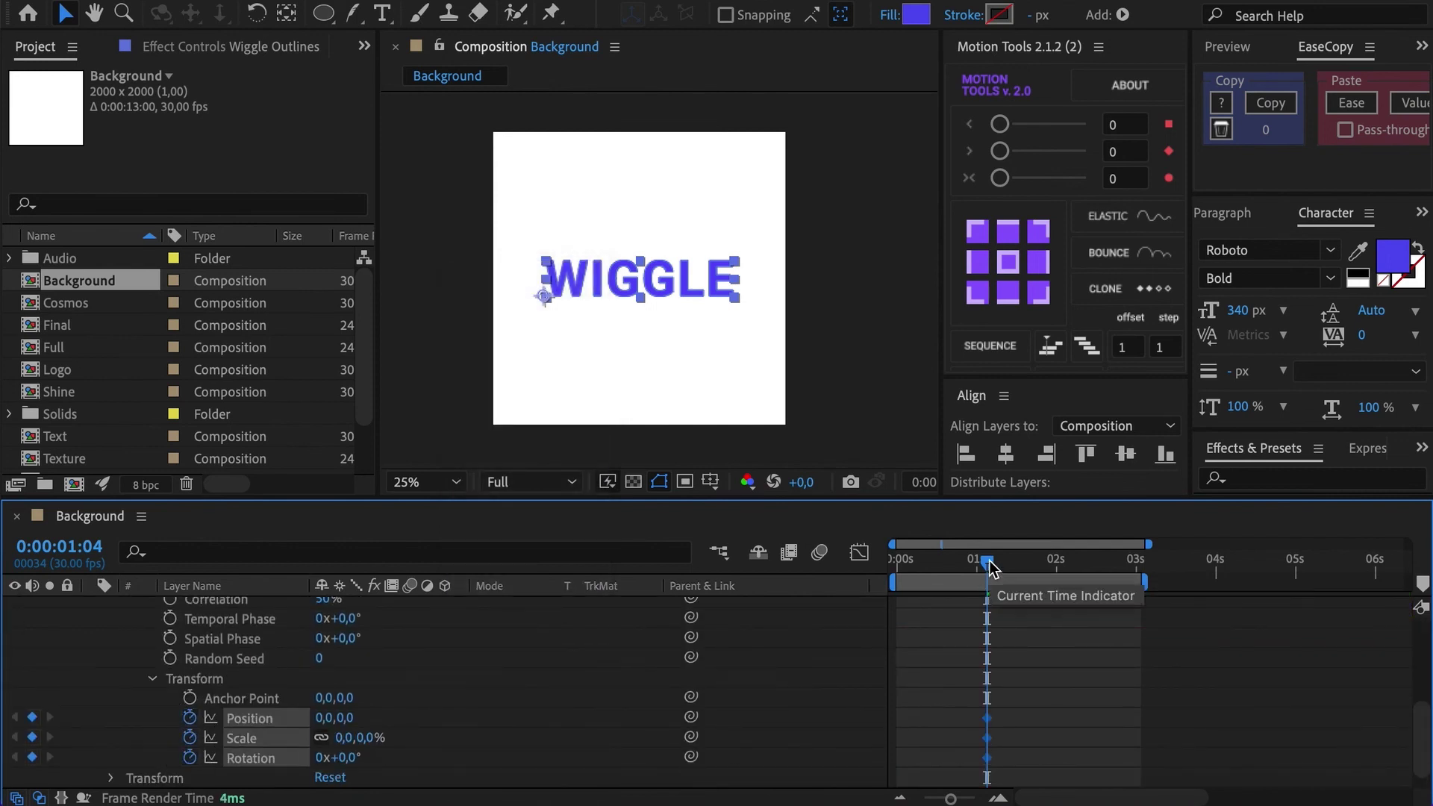
# Keyframe Position 100, 100, Scale 100% and Rotation 50° at the timeline's start and preview the text animation.
pyautogui.press('Home')
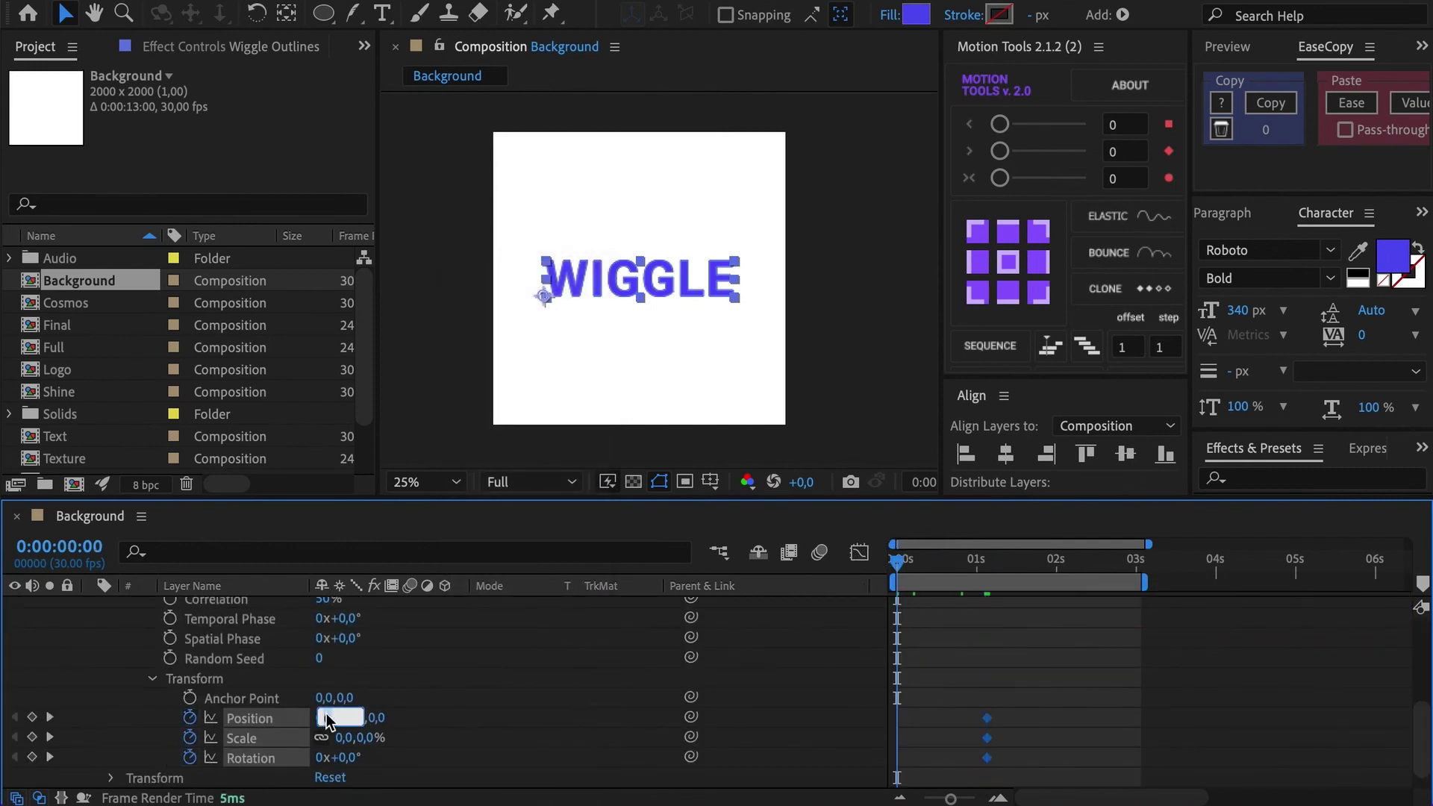
pyautogui.press('Return')
pyautogui.write('100')
pyautogui.click(347, 738)
pyautogui.write('100')
pyautogui.press('Return')
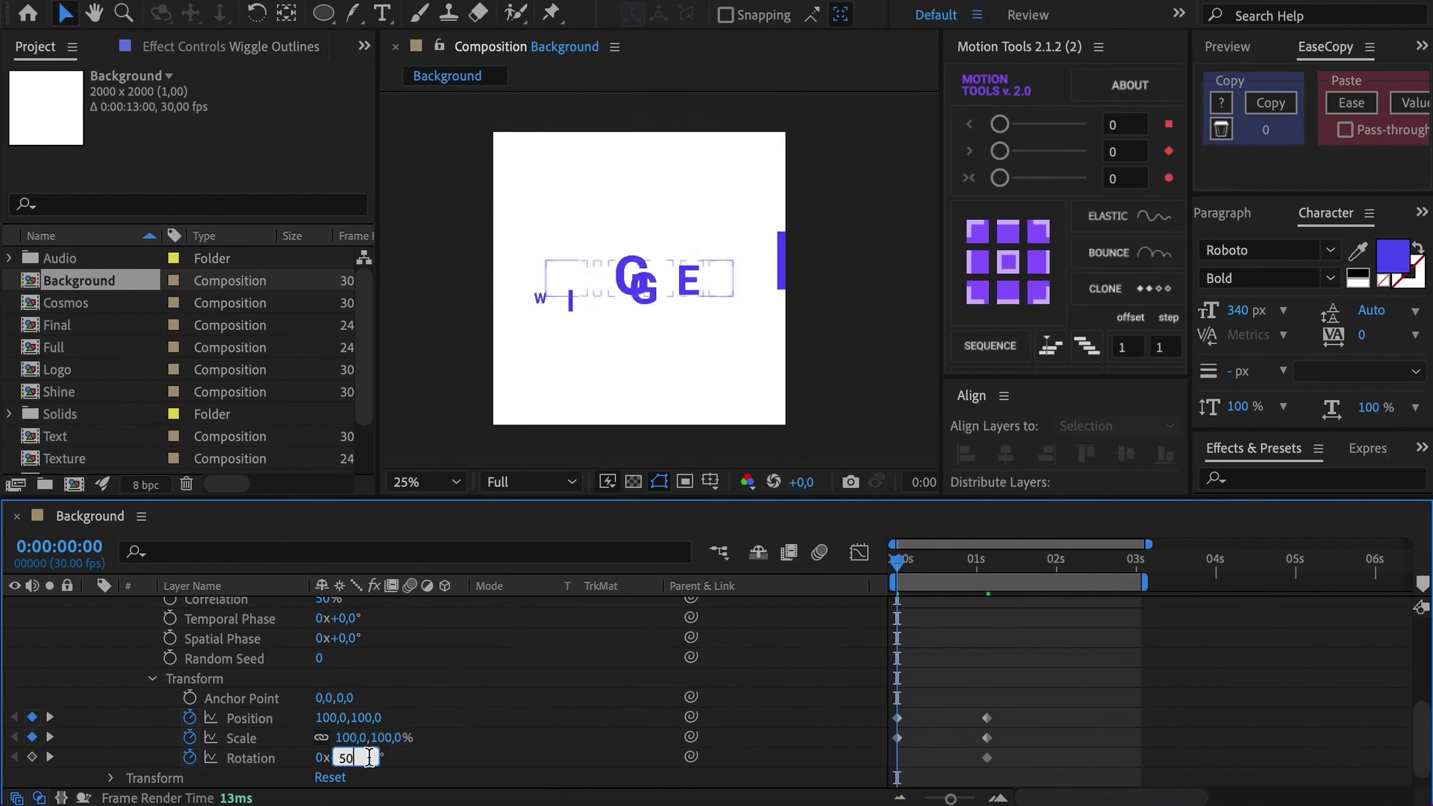
pyautogui.write('50')
pyautogui.press('Return')
pyautogui.press('space')
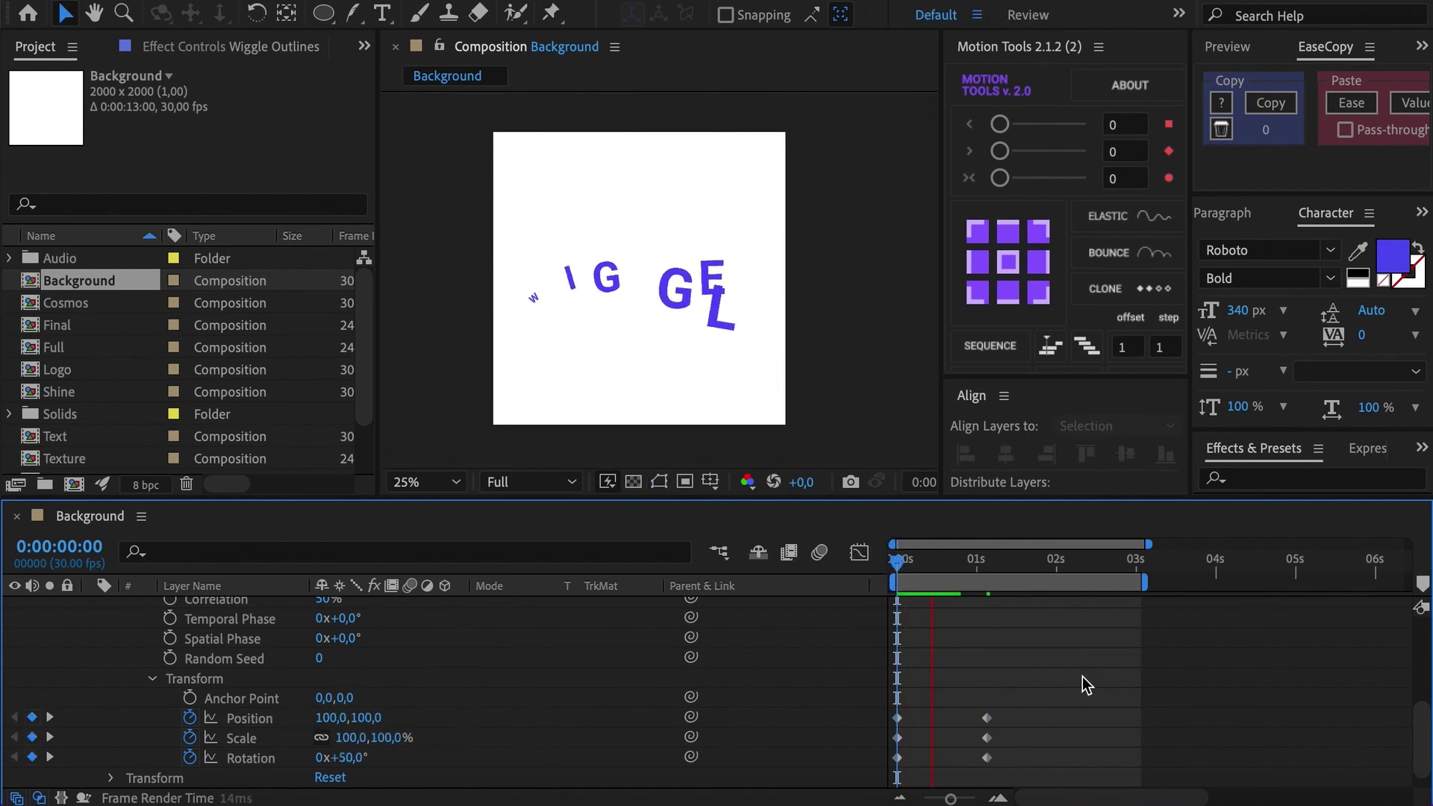